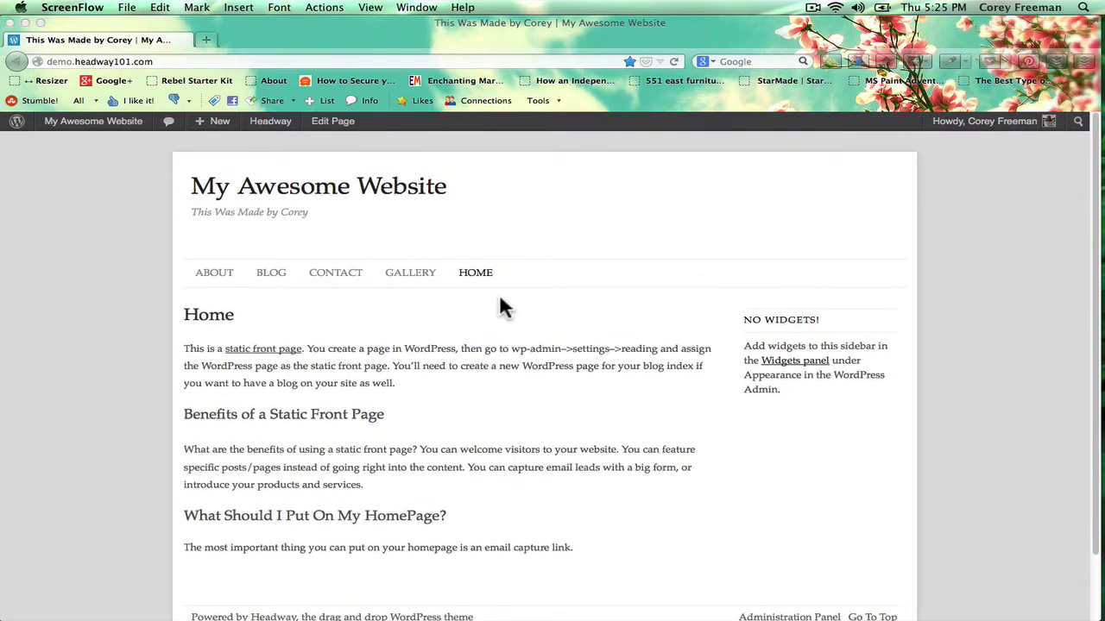
Browse the About, Gallery and Contact pages, go back home, and bring up the Headway admin-bar menu
{"action": "left_click", "coordinate": [402, 273]}
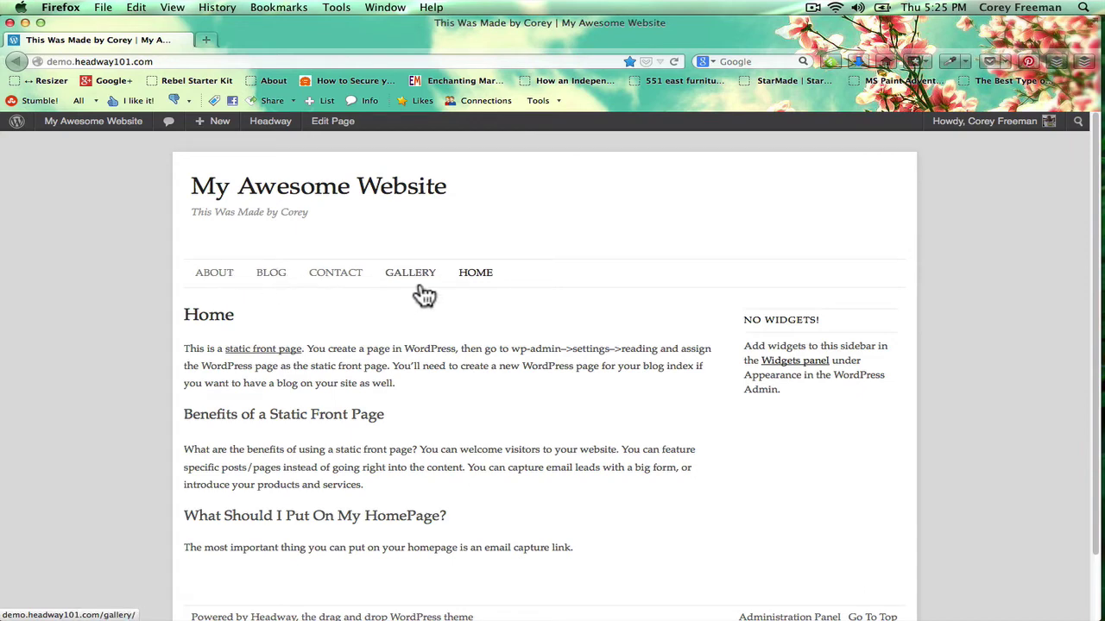
{"action": "left_click", "coordinate": [229, 278]}
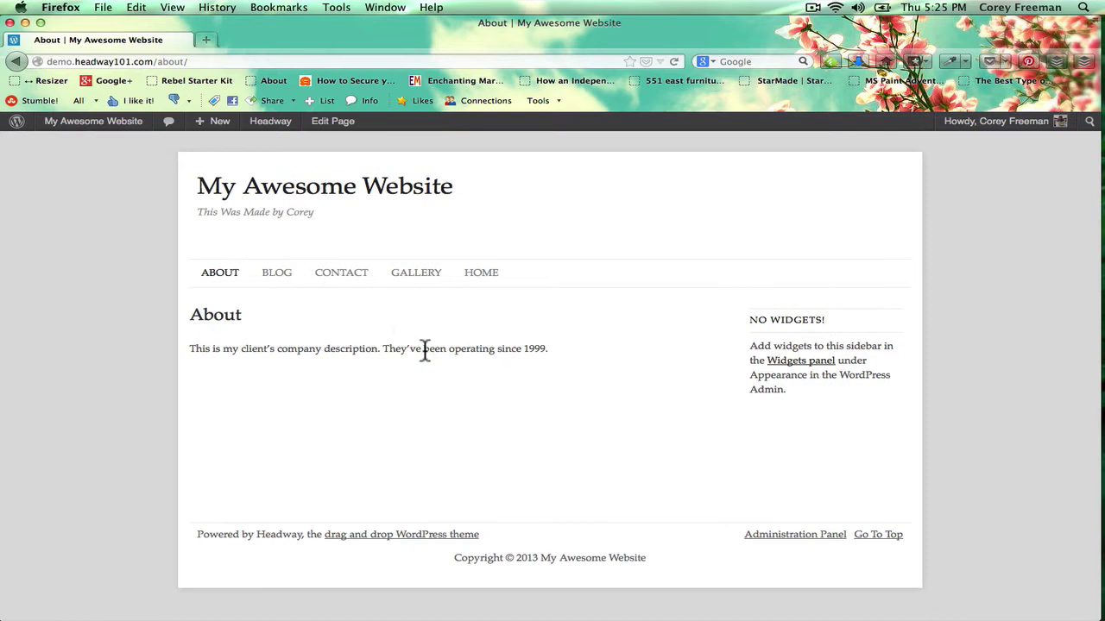
{"action": "left_click", "coordinate": [399, 291]}
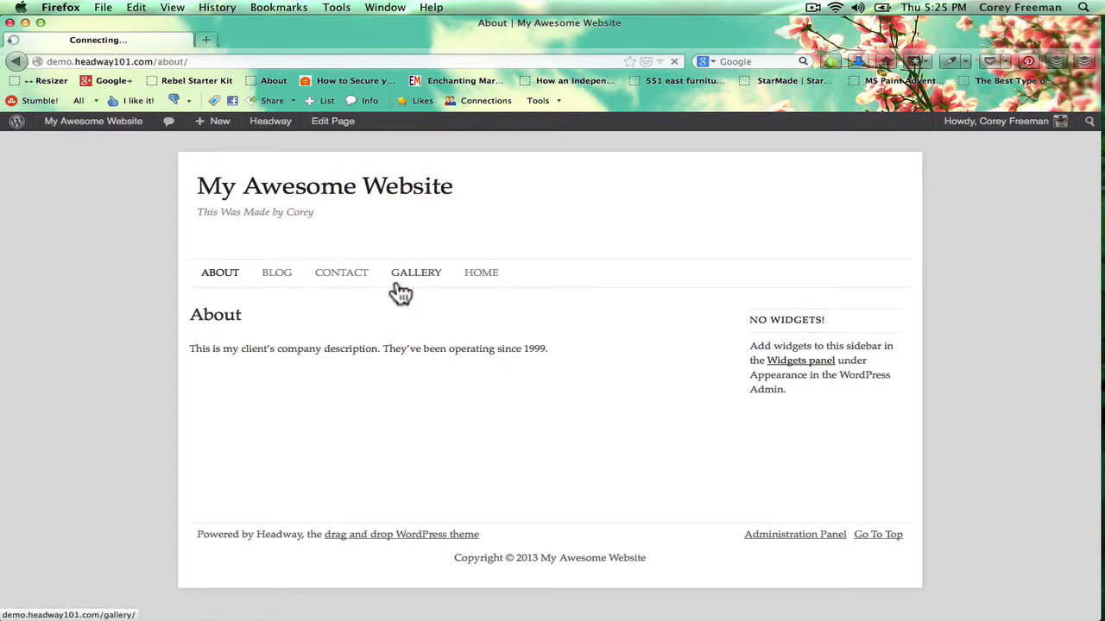
{"action": "left_click", "coordinate": [352, 290]}
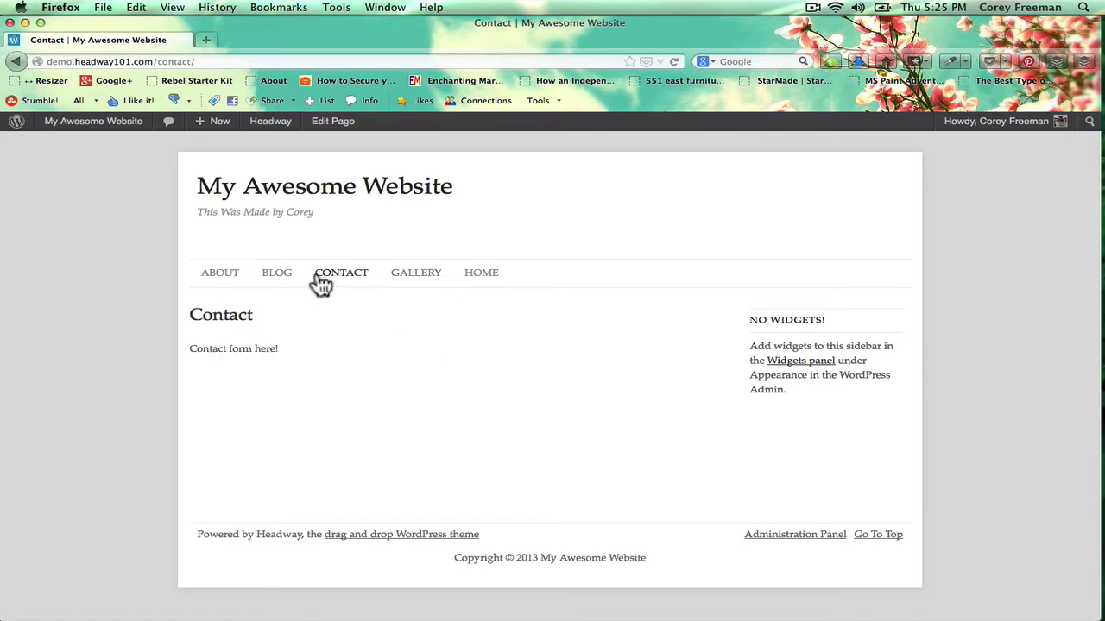
{"action": "left_click", "coordinate": [277, 142]}
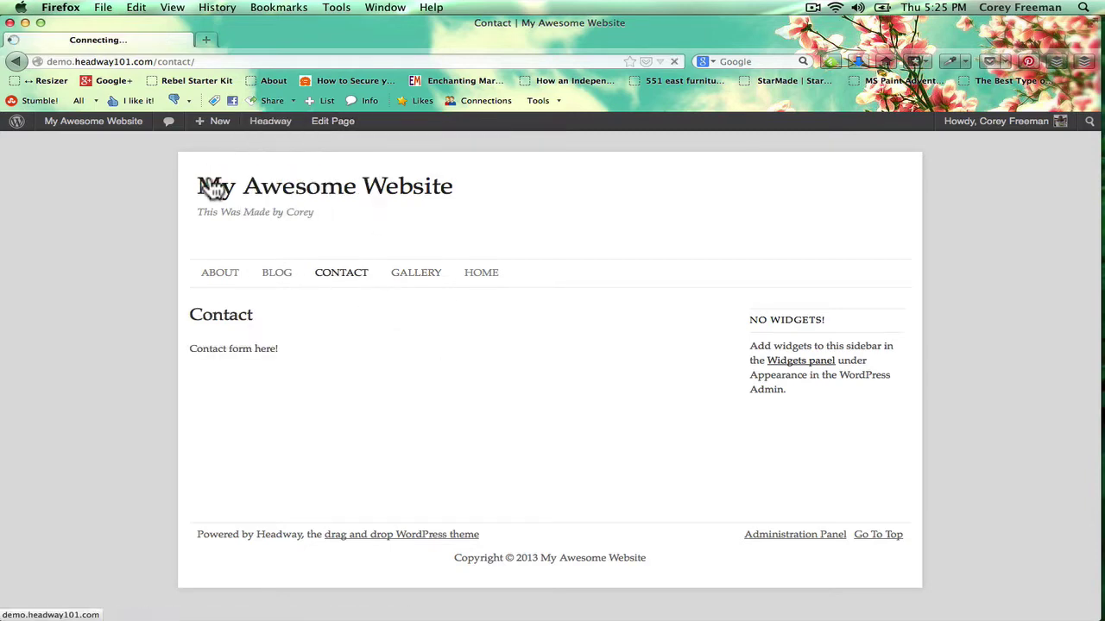
{"action": "mouse_move", "coordinate": [271, 136]}
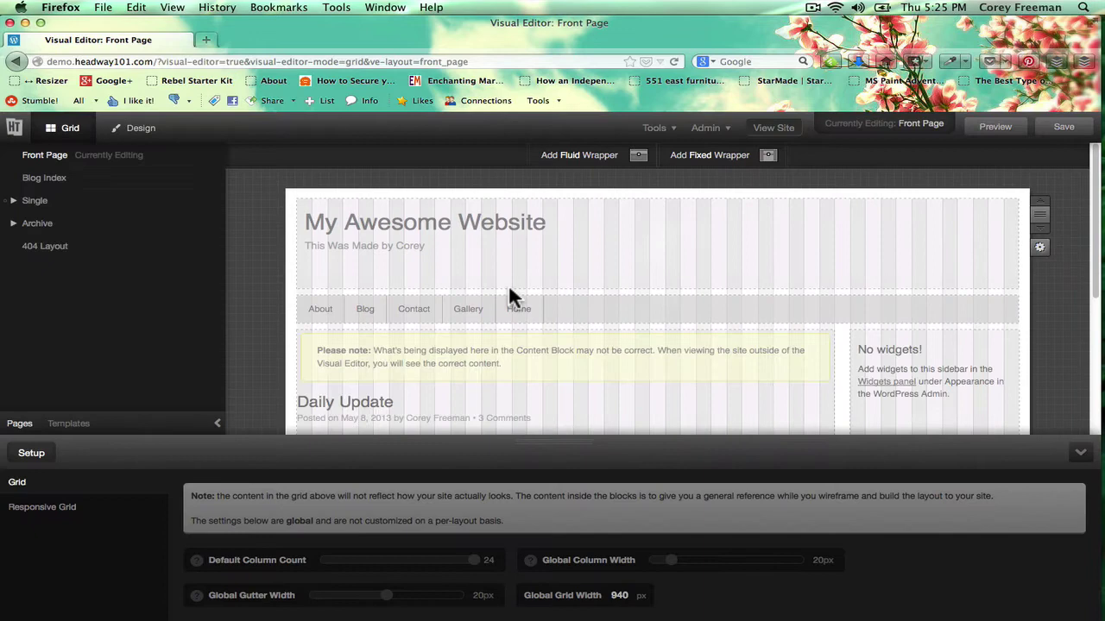
Drag the footer block lower in the grid and draw a new full-width block above it
{"action": "scroll", "coordinate": [509, 290], "scroll_direction": "down", "scroll_amount": 2}
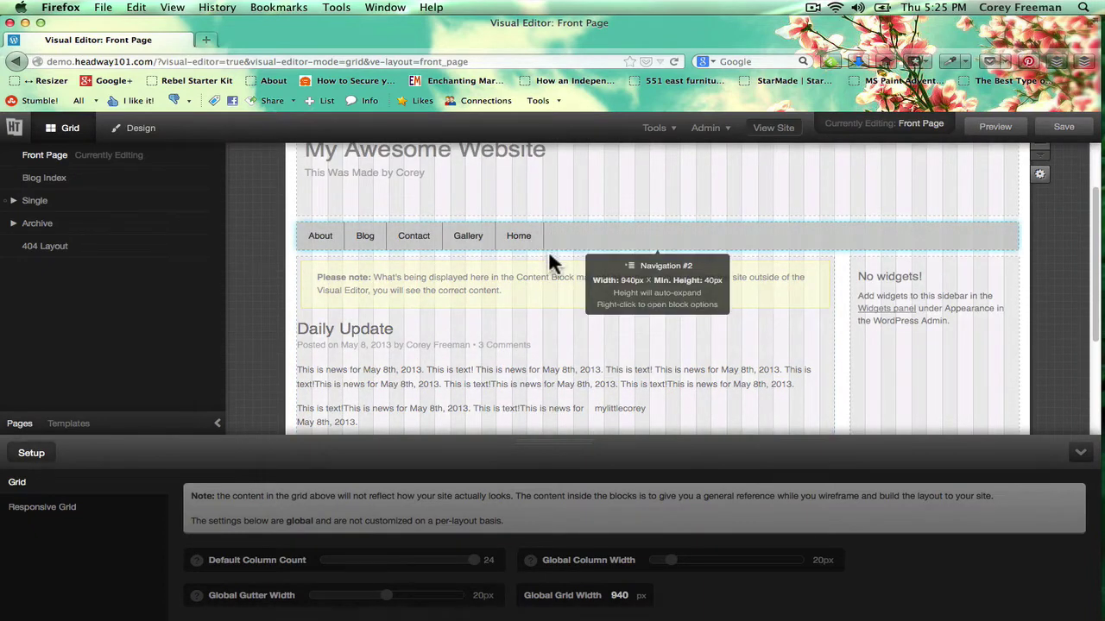
{"action": "scroll", "coordinate": [549, 255], "scroll_direction": "down", "scroll_amount": 4}
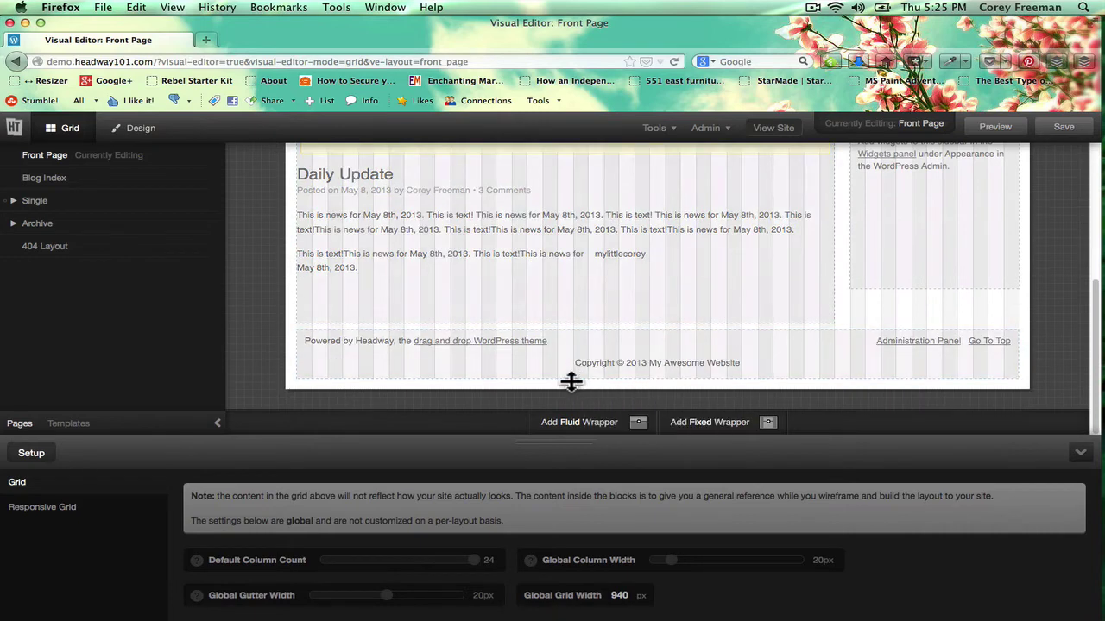
{"action": "mouse_move", "coordinate": [569, 386]}
{"action": "left_mouse_down"}
{"action": "mouse_move", "coordinate": [572, 409]}
{"action": "mouse_move", "coordinate": [582, 387]}
{"action": "left_mouse_up"}
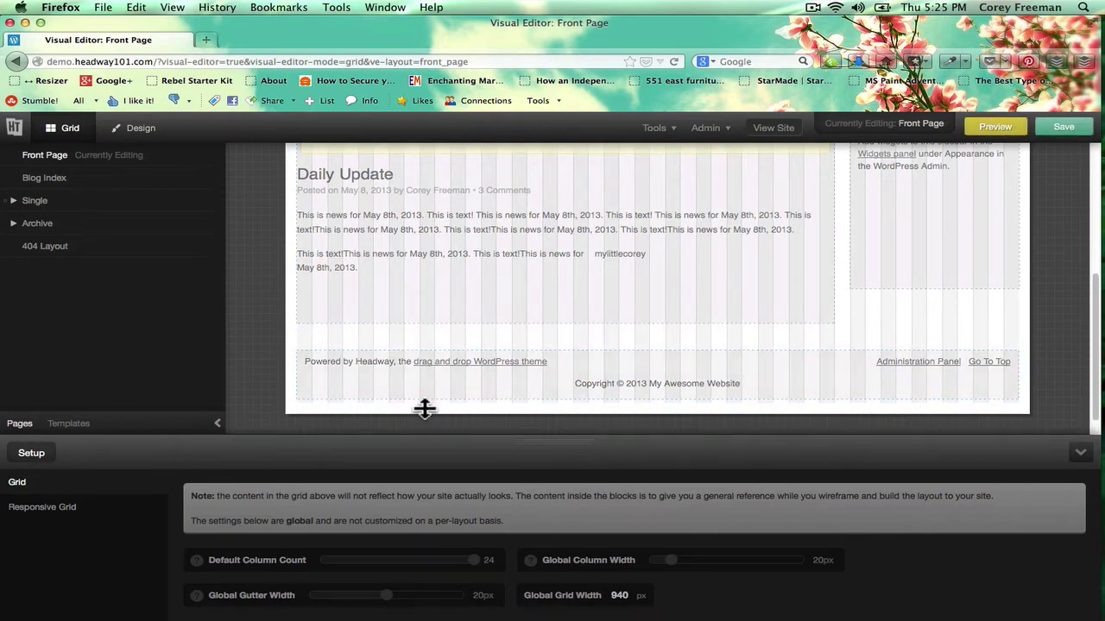
{"action": "left_click_drag", "start_coordinate": [424, 409], "coordinate": [424, 417]}
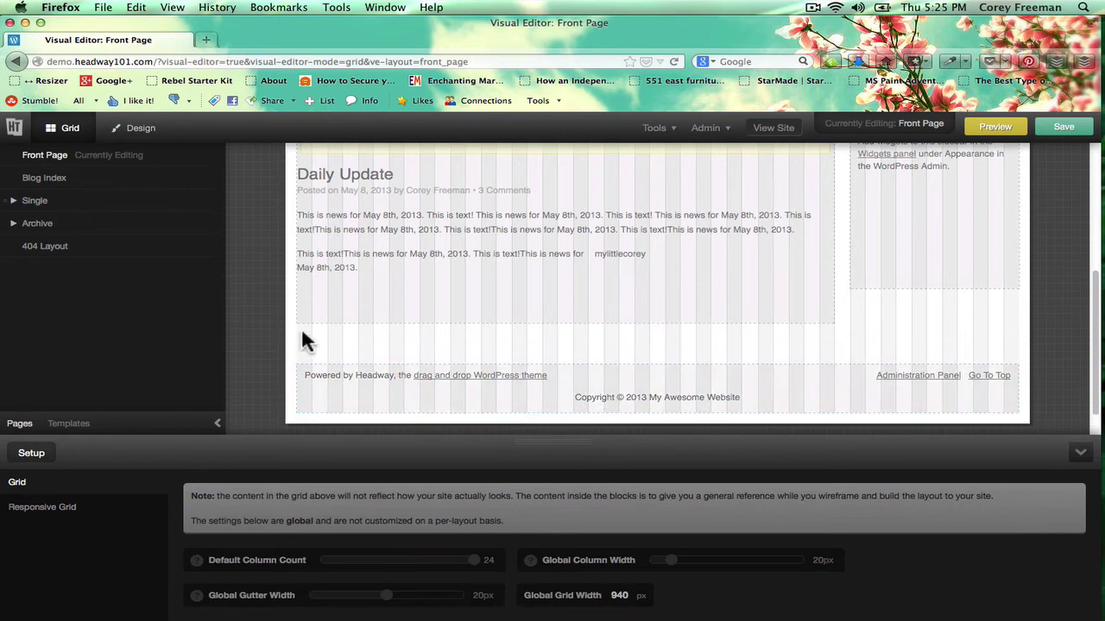
{"action": "mouse_move", "coordinate": [301, 328]}
{"action": "left_mouse_down"}
{"action": "mouse_move", "coordinate": [552, 358]}
{"action": "mouse_move", "coordinate": [1040, 355]}
{"action": "left_mouse_up"}
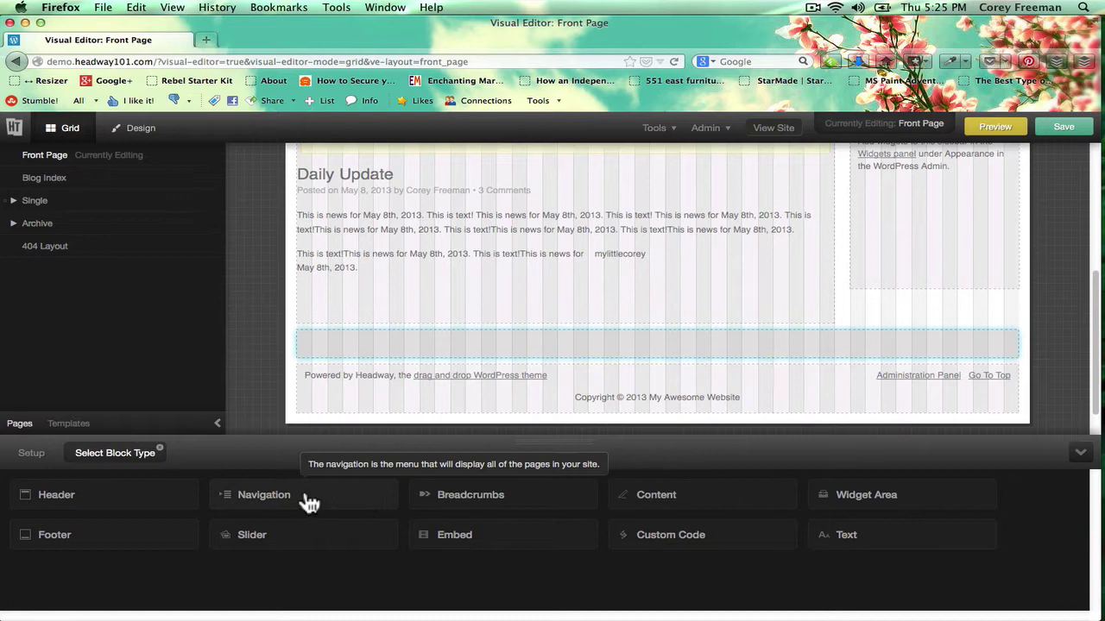
Make the new block a Navigation block and open WordPress's Menus editor in a new tab
{"action": "left_click", "coordinate": [268, 502]}
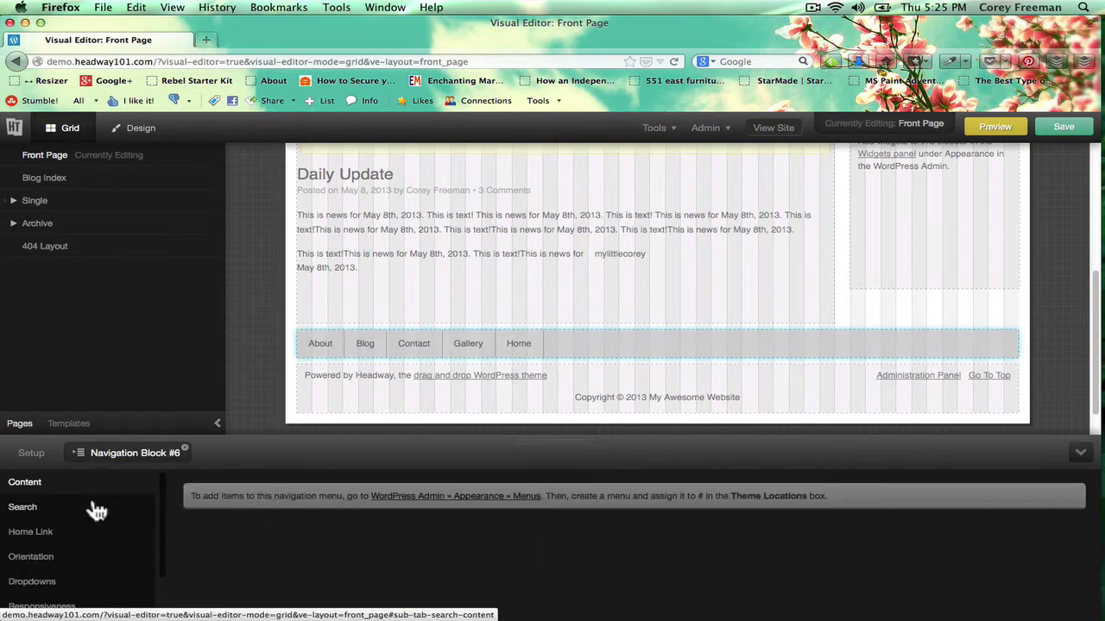
{"action": "left_click", "coordinate": [447, 506]}
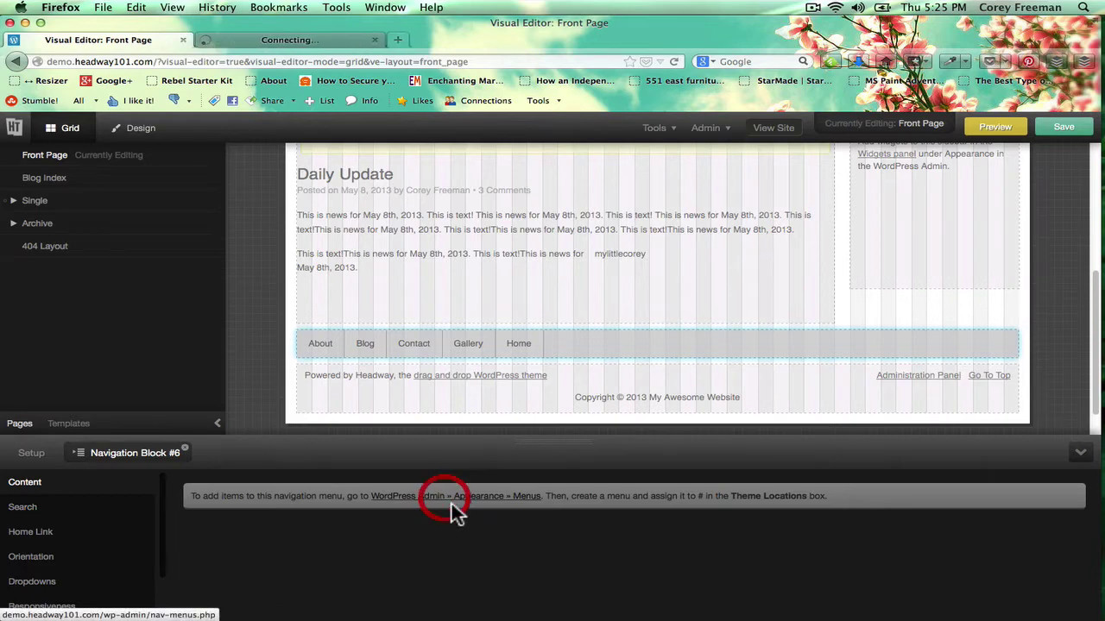
{"action": "left_click", "coordinate": [291, 40]}
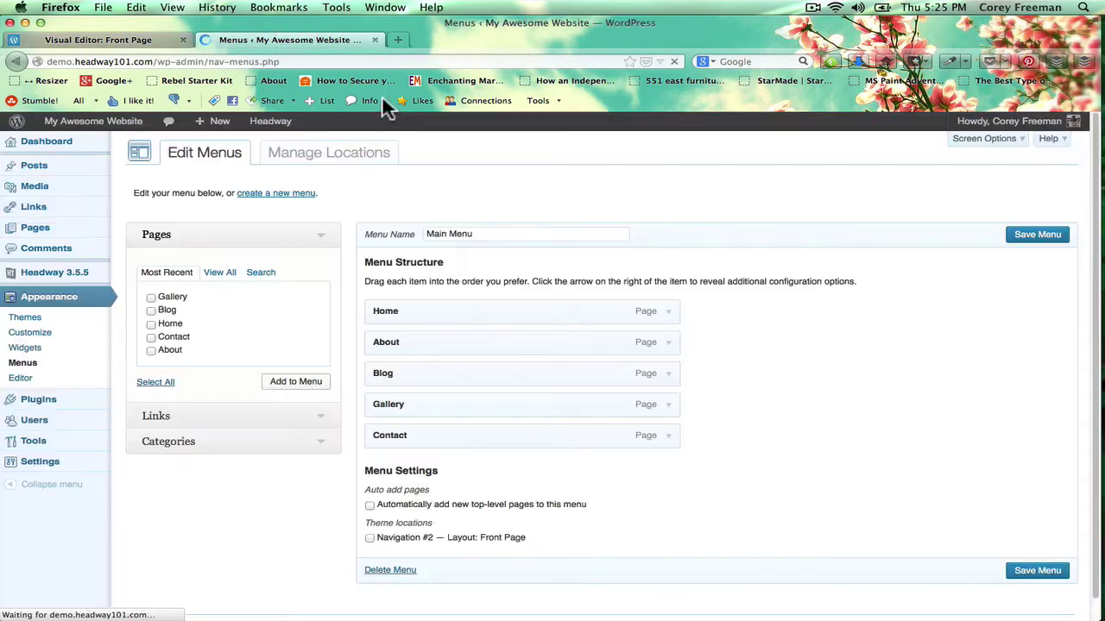
Enable Navigation Search on the new block, then review its Home Link and Orientation settings
{"action": "left_click", "coordinate": [136, 43]}
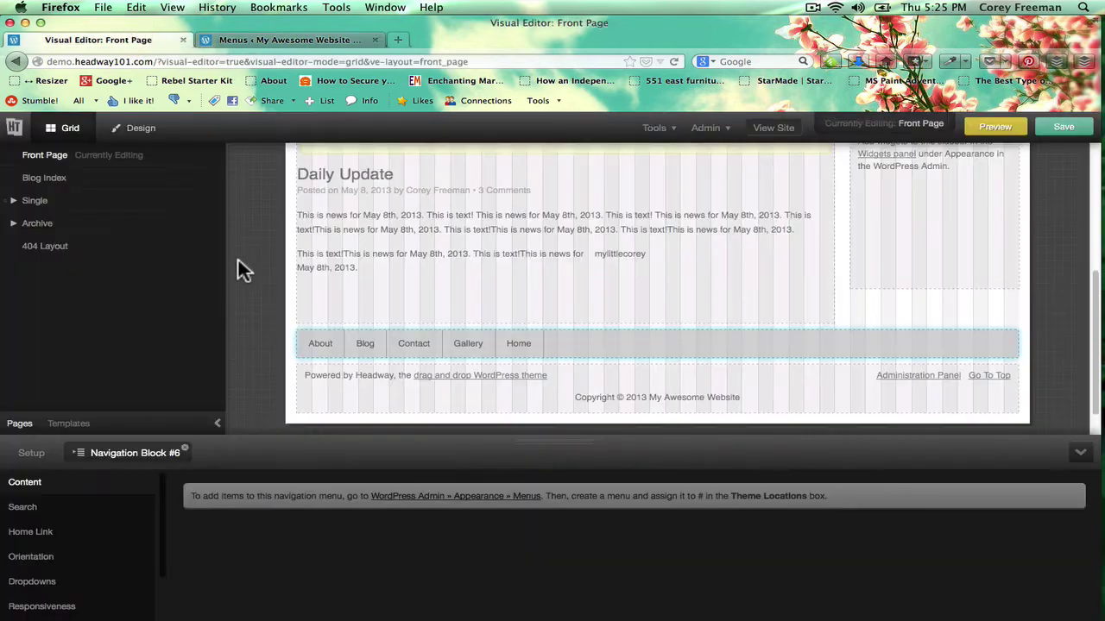
{"action": "left_click", "coordinate": [23, 507]}
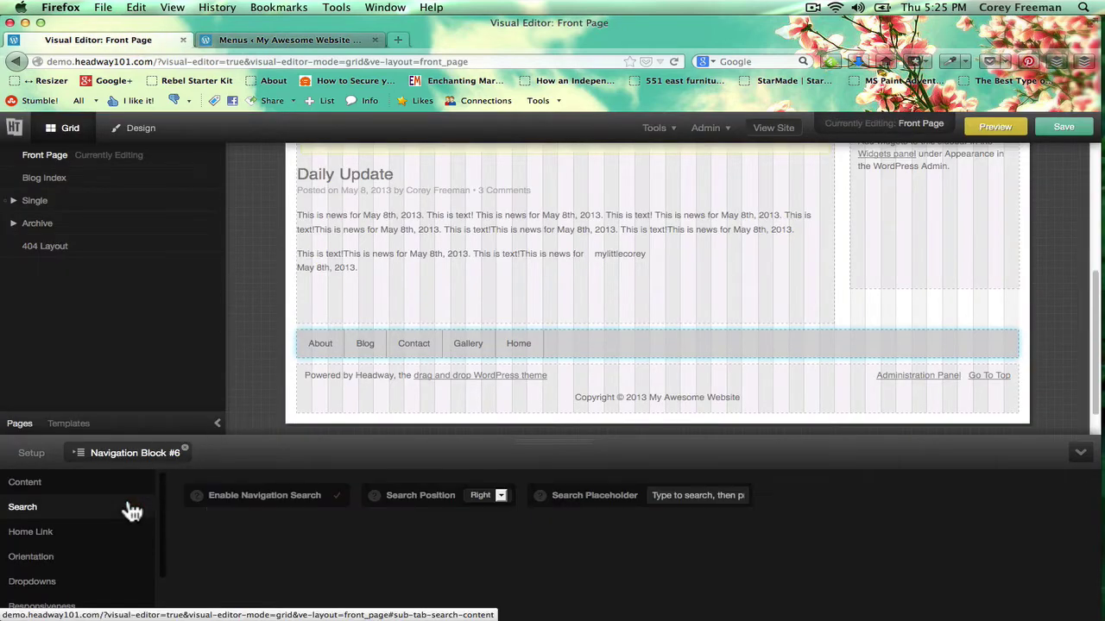
{"action": "left_click", "coordinate": [248, 506]}
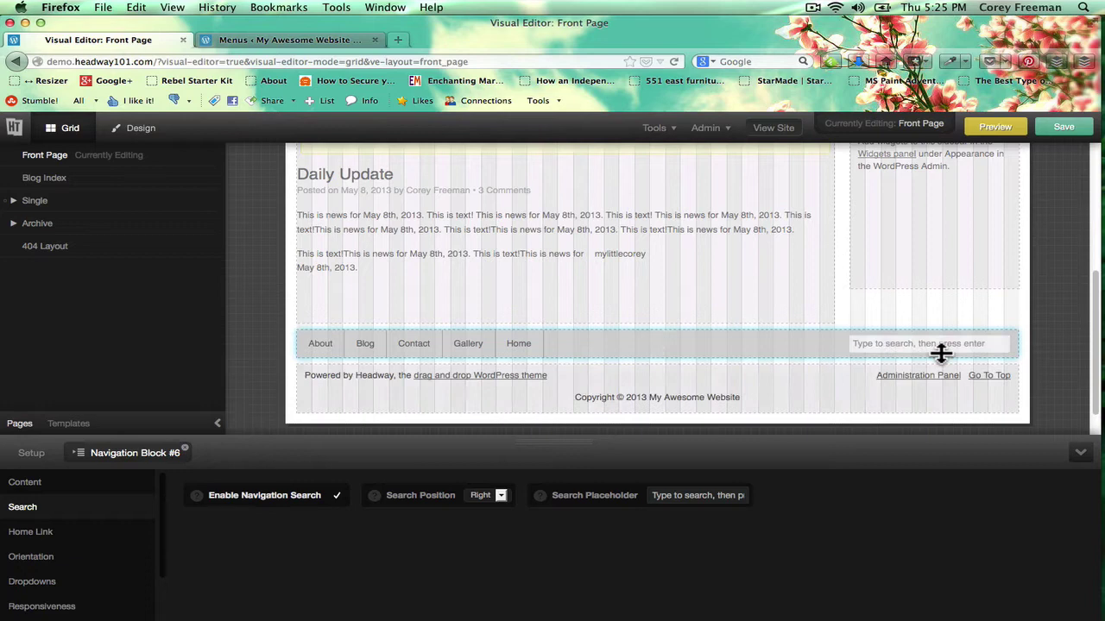
{"action": "left_click", "coordinate": [108, 534]}
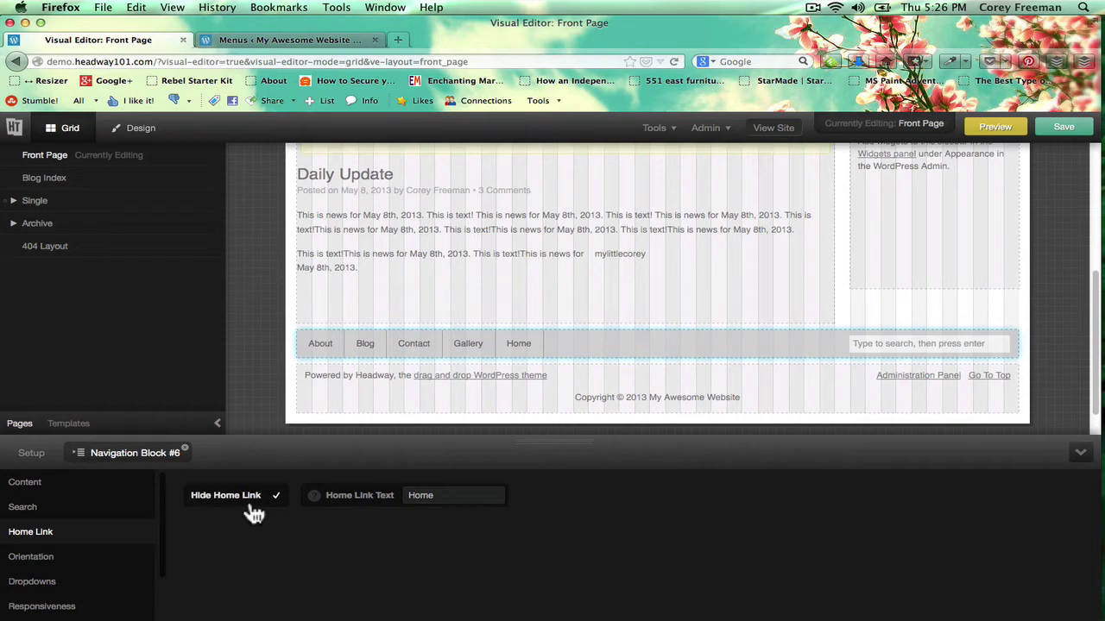
{"action": "scroll", "coordinate": [108, 550], "scroll_direction": "down", "scroll_amount": 1}
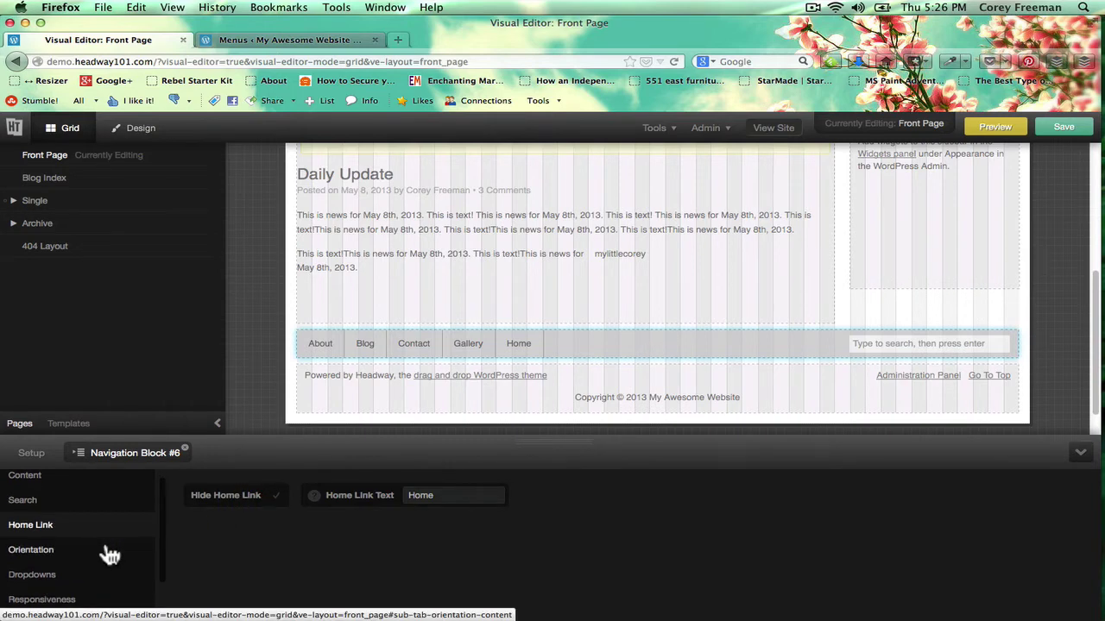
{"action": "left_click", "coordinate": [109, 552]}
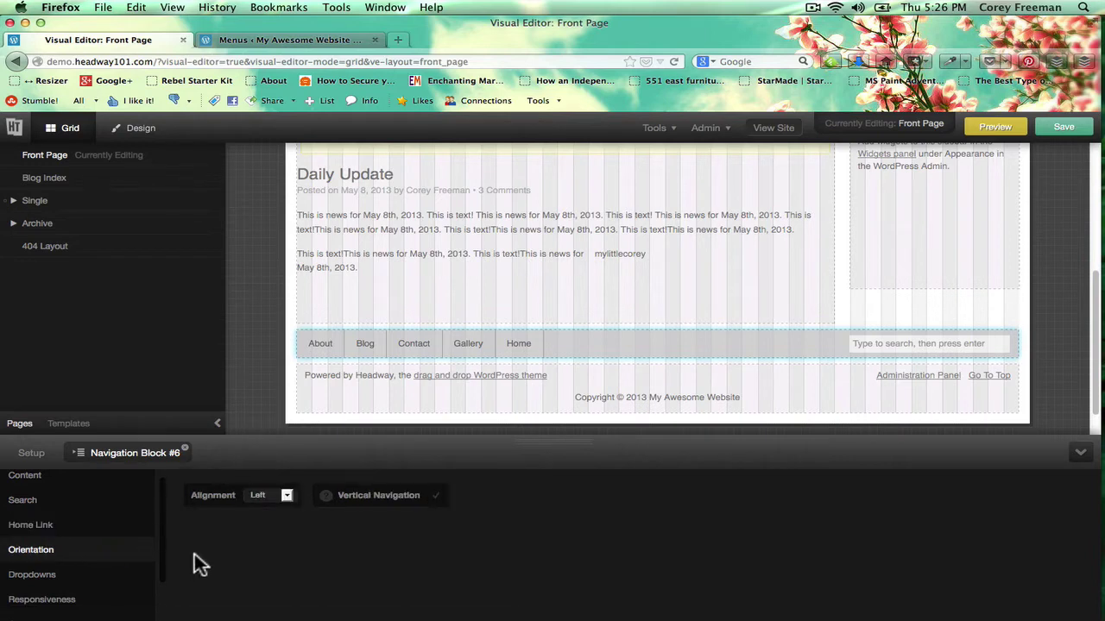
{"action": "left_click", "coordinate": [262, 496]}
{"action": "left_click", "coordinate": [268, 521]}
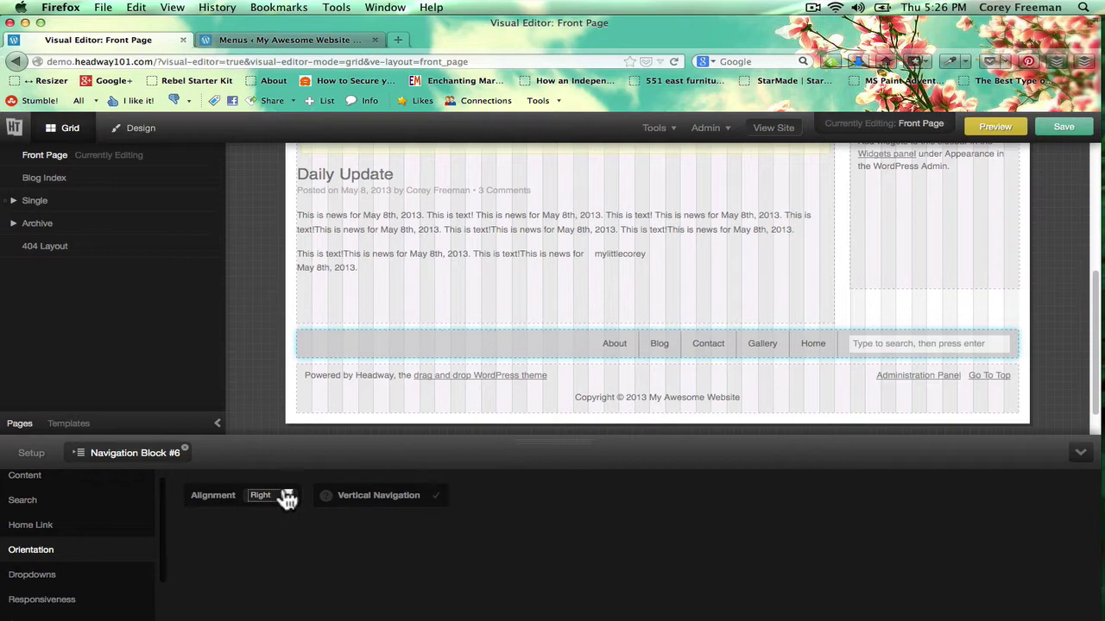
{"action": "left_click", "coordinate": [284, 496]}
{"action": "left_click", "coordinate": [274, 531]}
{"action": "left_click", "coordinate": [273, 510]}
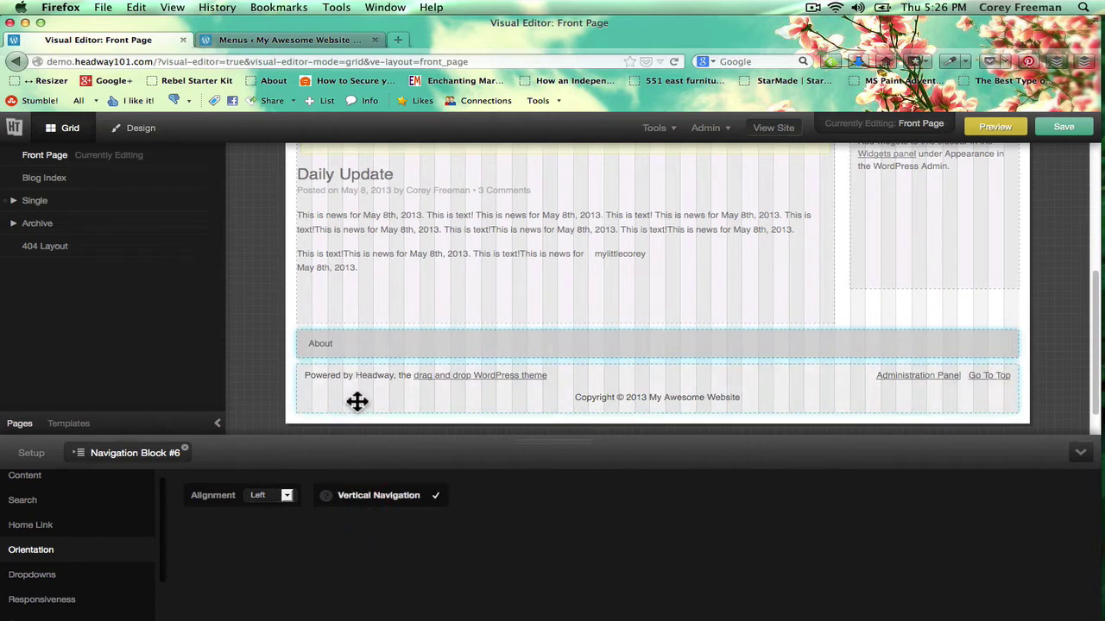
{"action": "left_click", "coordinate": [373, 506]}
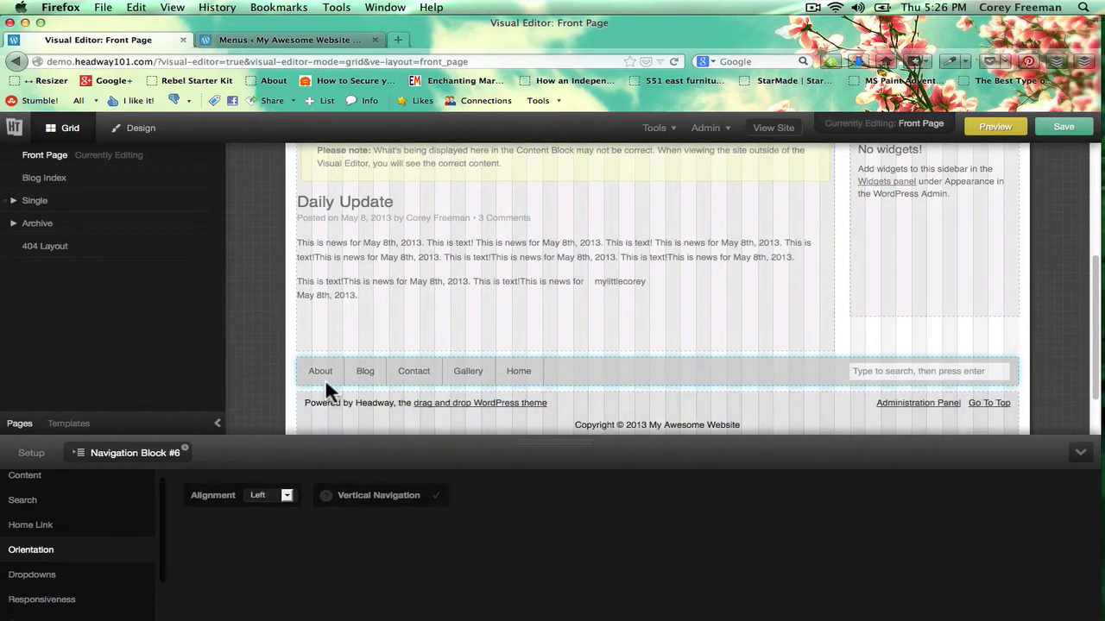
Review the navigation block's dropdown animation and responsive settings
{"action": "scroll", "coordinate": [116, 523], "scroll_direction": "down", "scroll_amount": 1}
{"action": "left_click", "coordinate": [103, 561]}
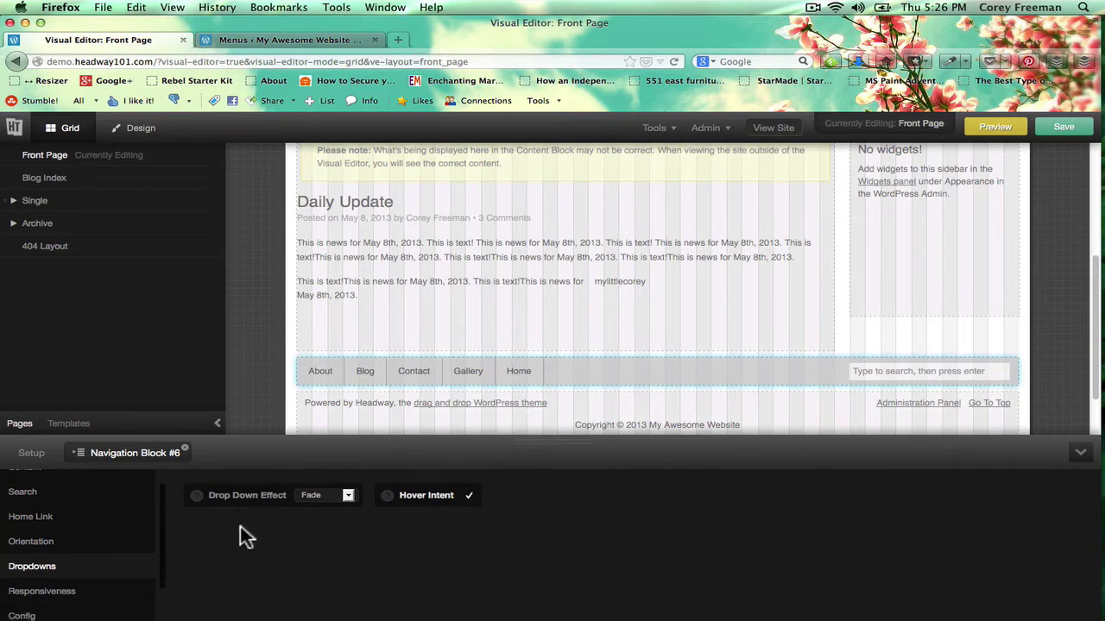
{"action": "left_click", "coordinate": [129, 592]}
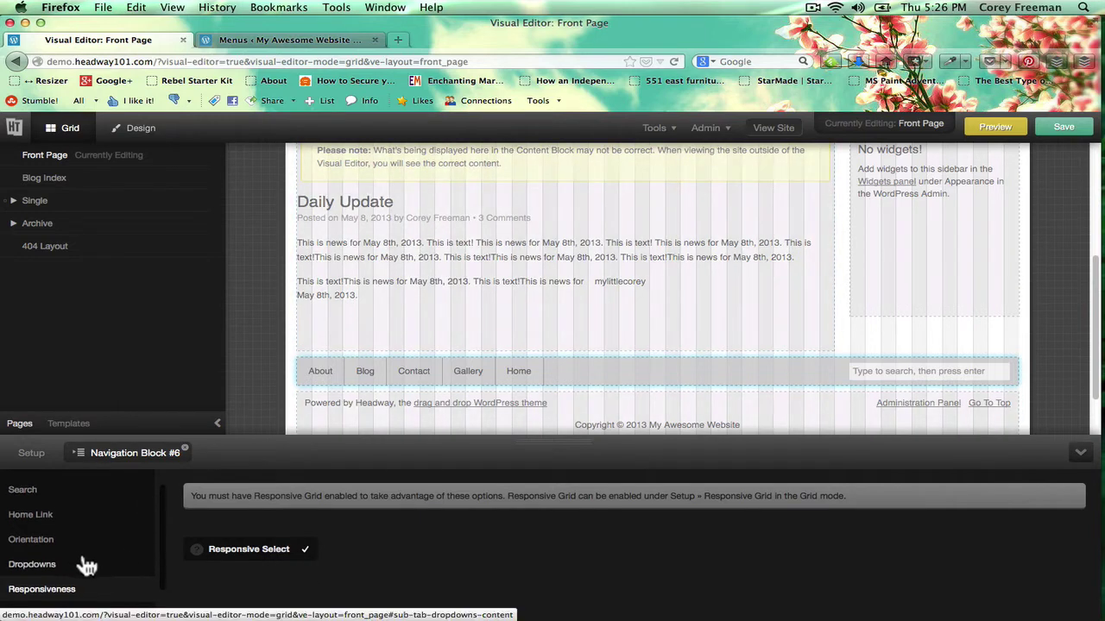
{"action": "scroll", "coordinate": [86, 562], "scroll_direction": "down", "scroll_amount": 1}
Collapse the Pages panel, minimize the block options panel, and save the front page layout
{"action": "left_click", "coordinate": [216, 423]}
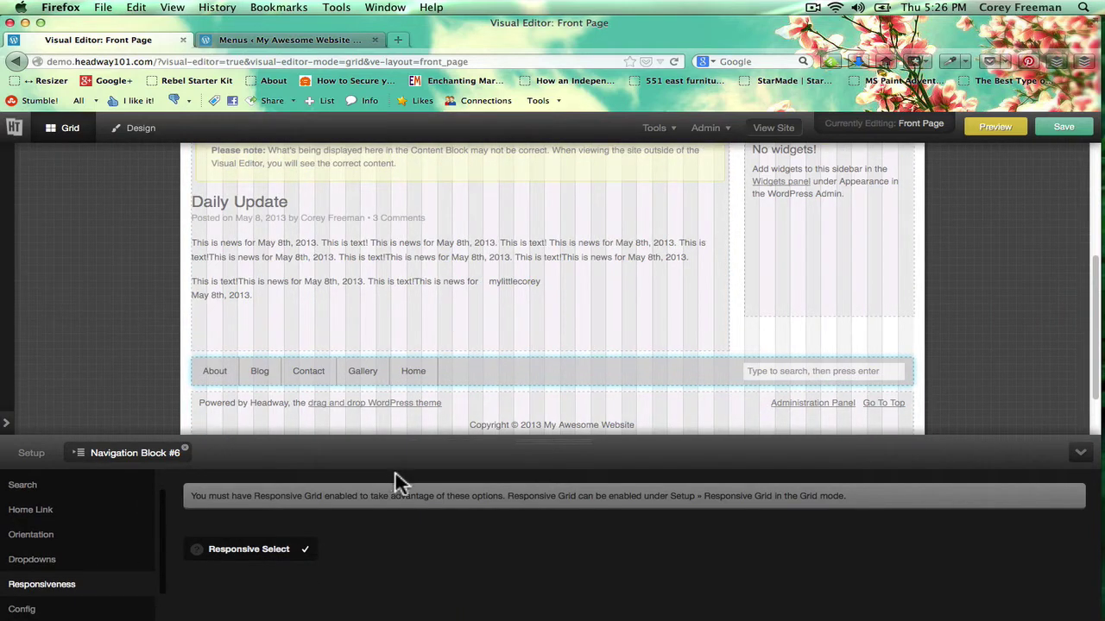
{"action": "left_click", "coordinate": [1078, 458]}
{"action": "left_click", "coordinate": [1061, 130]}
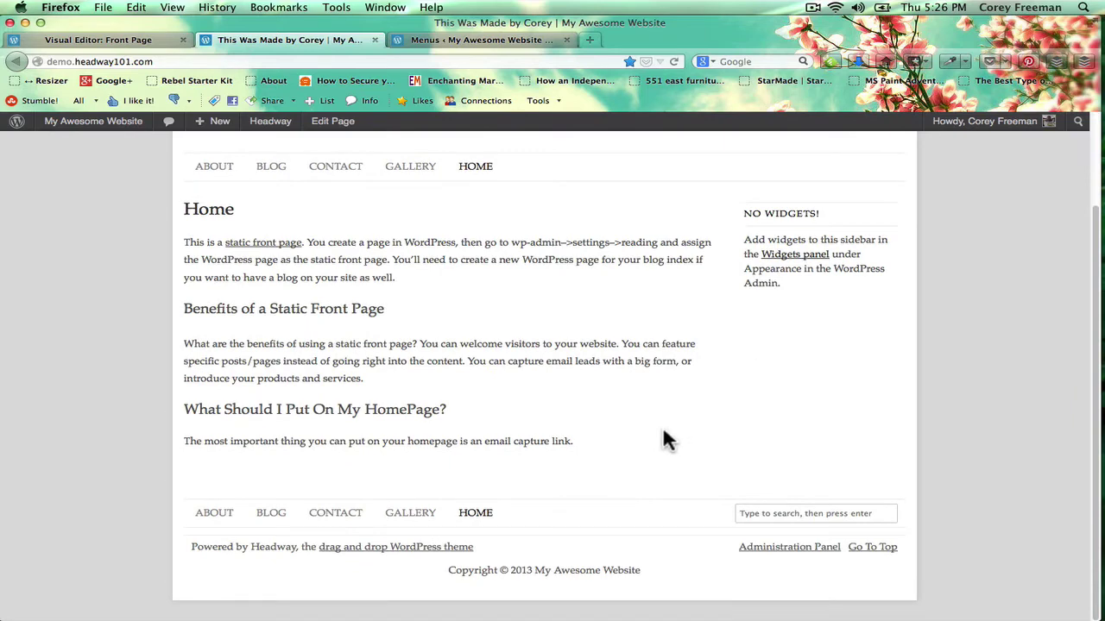
Scroll the live home page to check the header and lower navigation menus
{"action": "scroll", "coordinate": [595, 514], "scroll_direction": "up", "scroll_amount": 3}
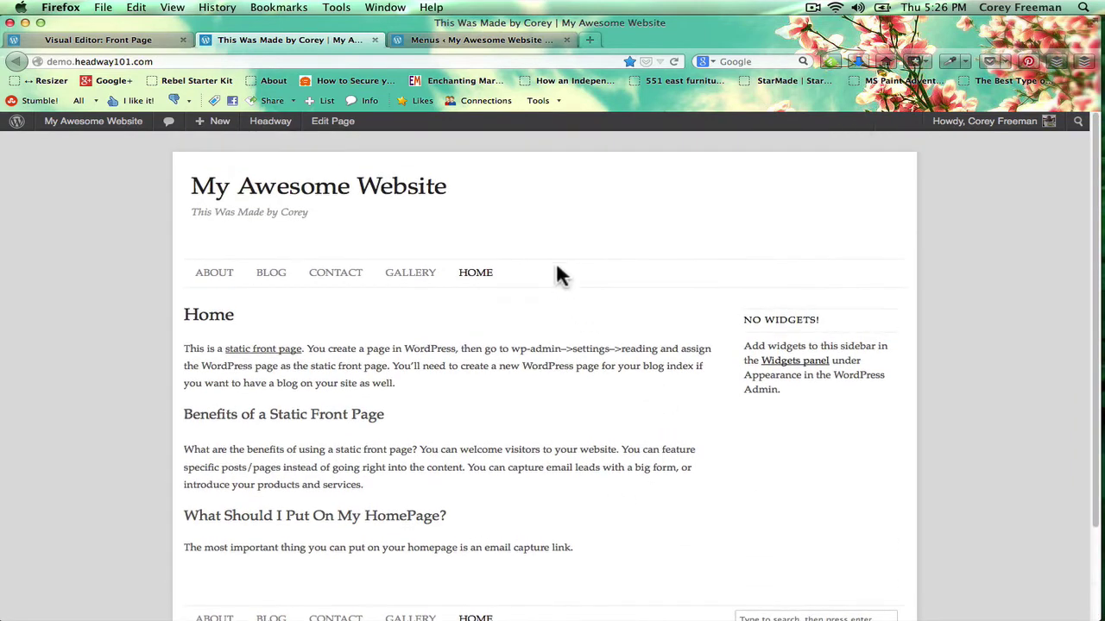
{"action": "scroll", "coordinate": [604, 356], "scroll_direction": "down", "scroll_amount": 3}
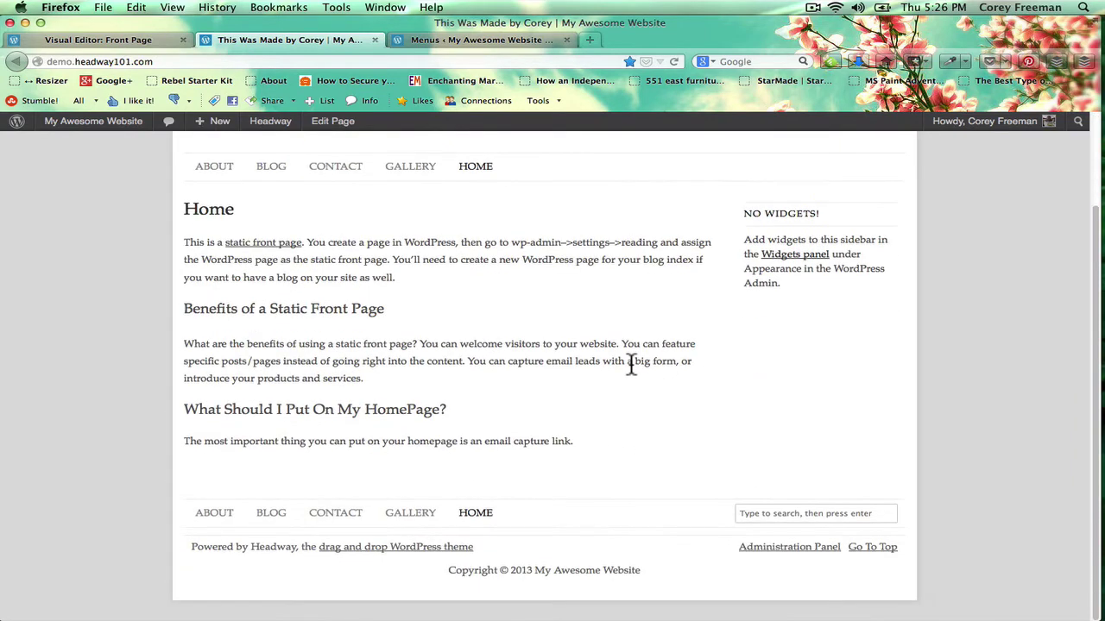
Under Manage Locations, set Navigation #2 to Main Menu and save the locations
{"action": "left_click", "coordinate": [397, 39]}
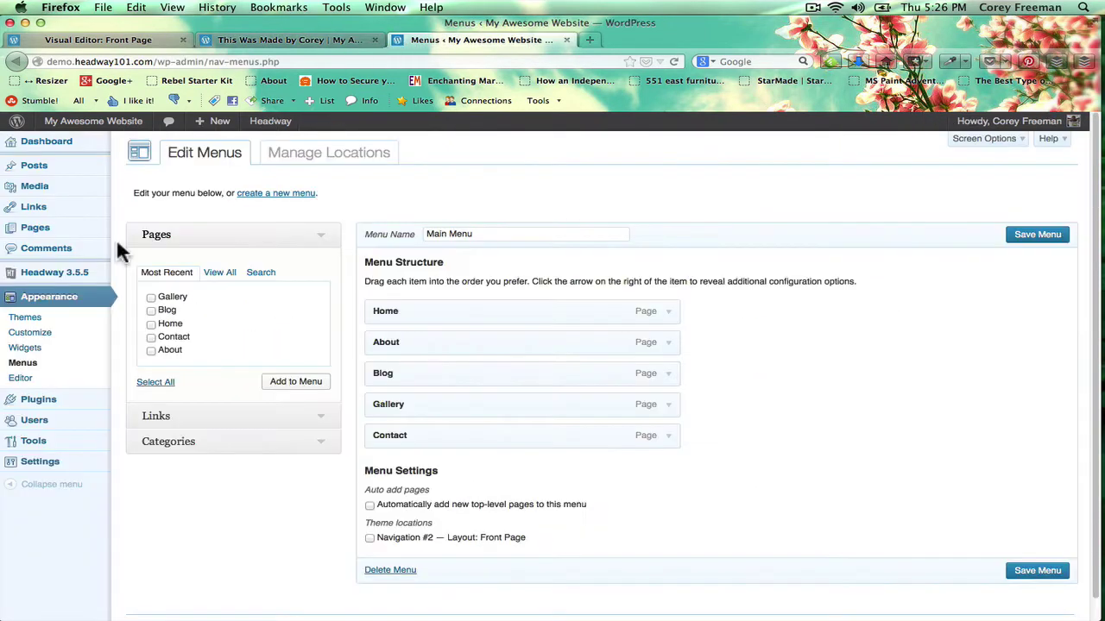
{"action": "left_click", "coordinate": [63, 364]}
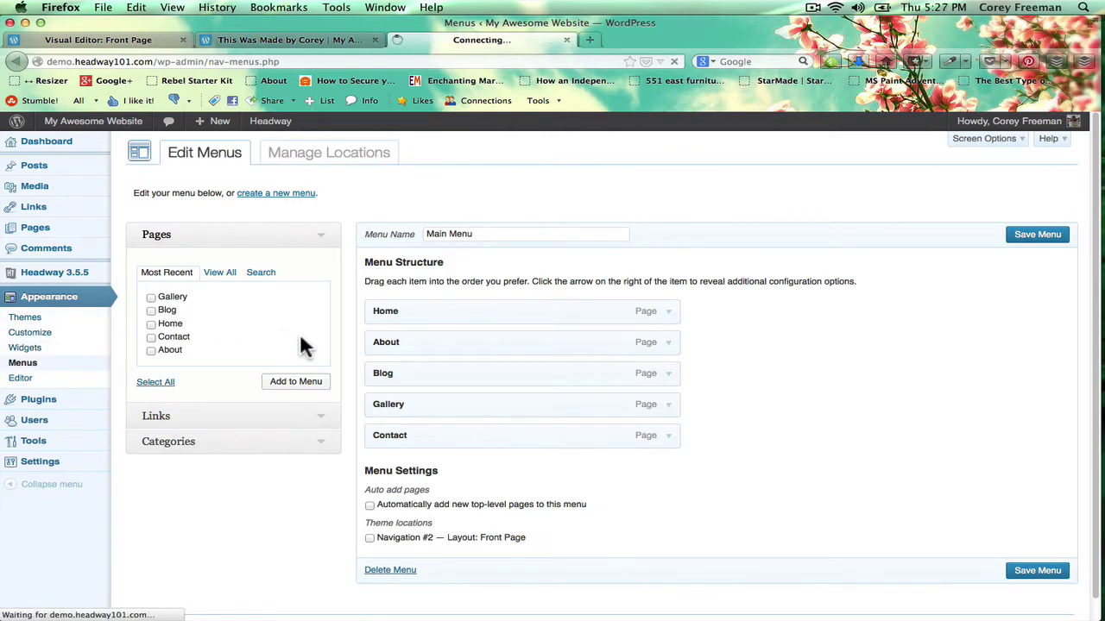
{"action": "left_click", "coordinate": [321, 168]}
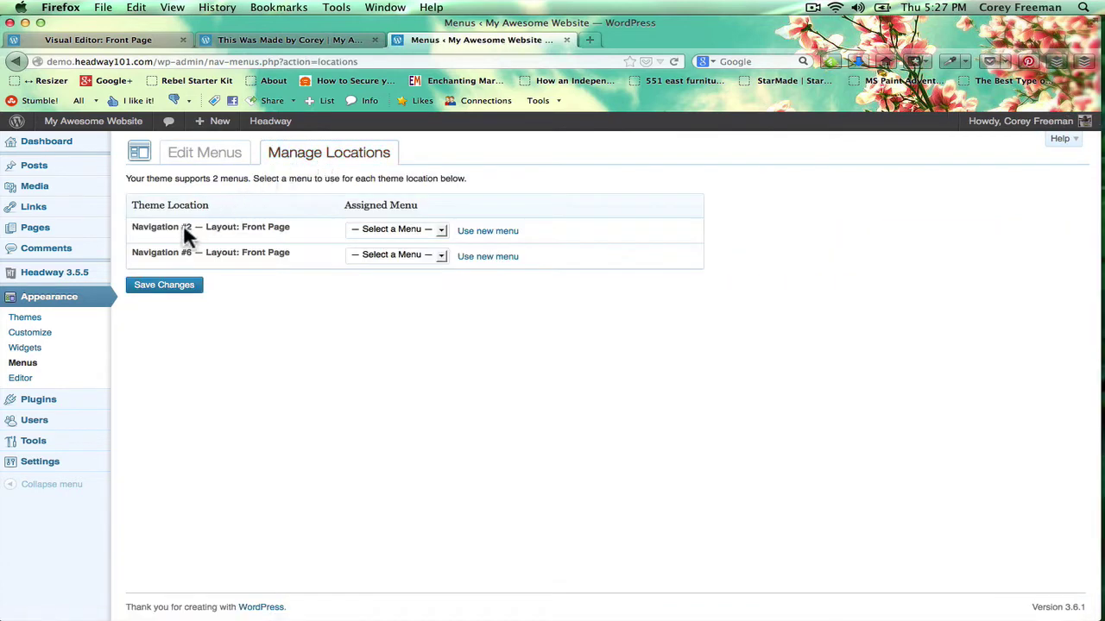
{"action": "triple_click", "coordinate": [168, 228]}
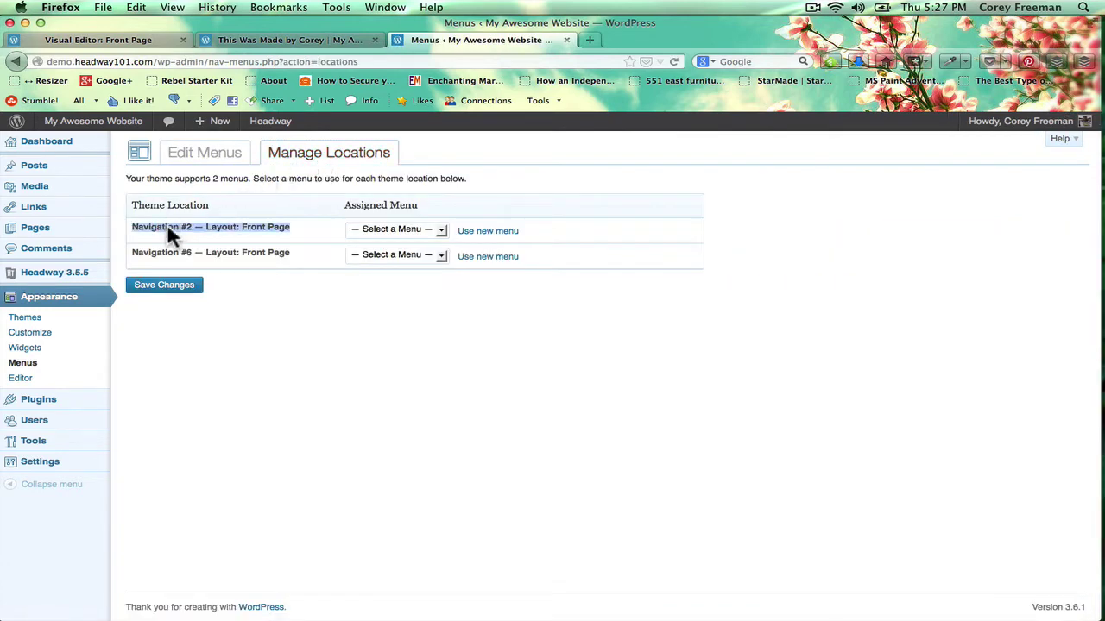
{"action": "triple_click", "coordinate": [210, 247]}
{"action": "left_click", "coordinate": [307, 252]}
{"action": "left_click", "coordinate": [380, 231]}
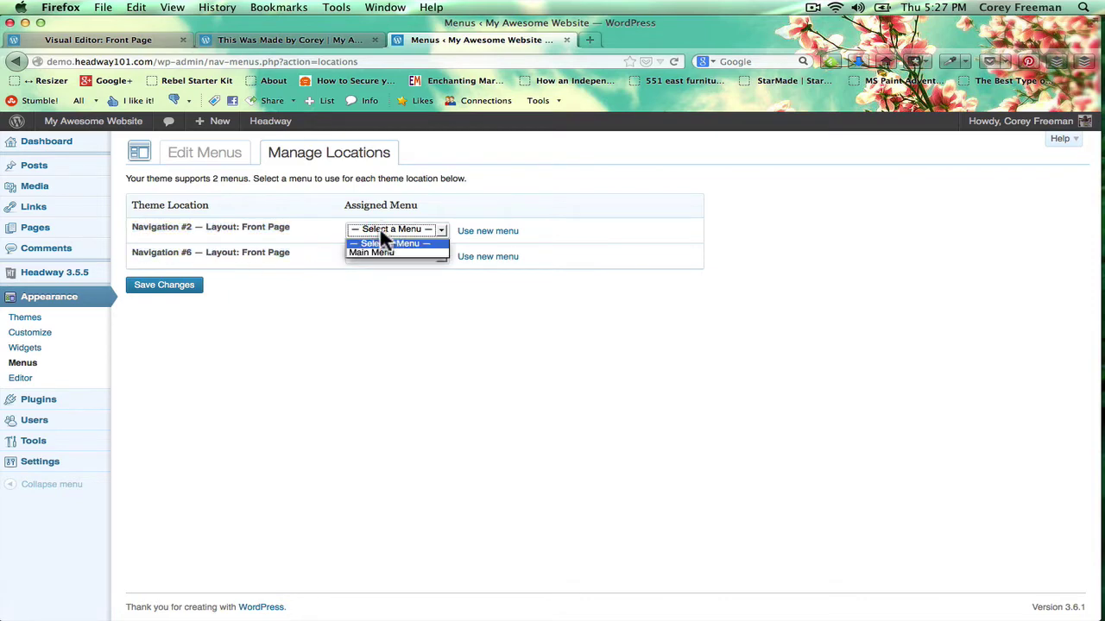
{"action": "left_click", "coordinate": [385, 253]}
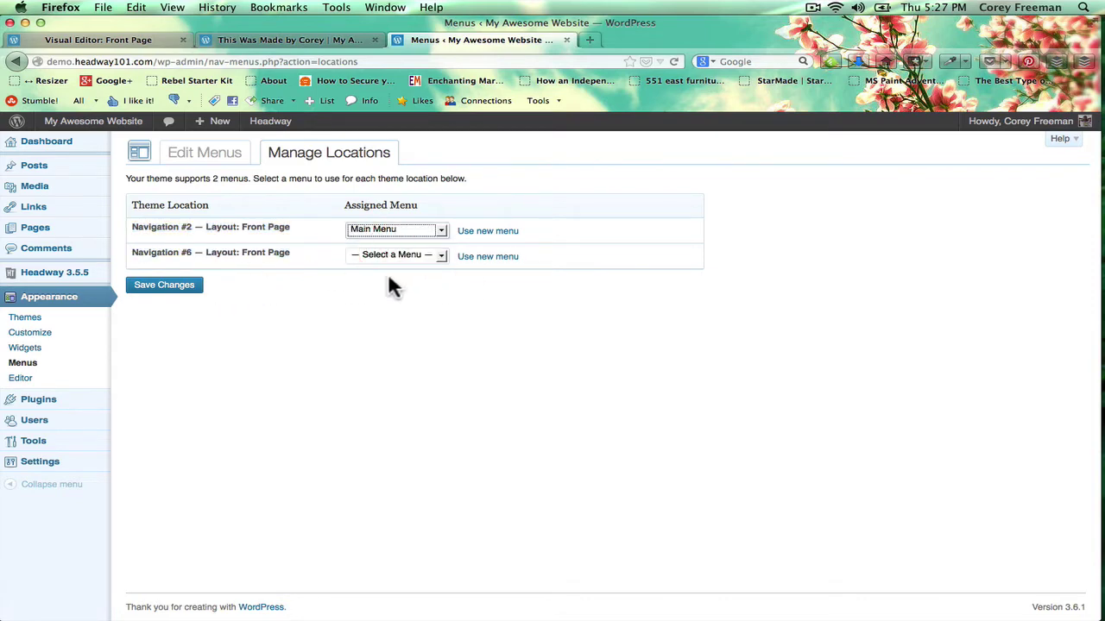
{"action": "left_click", "coordinate": [197, 284]}
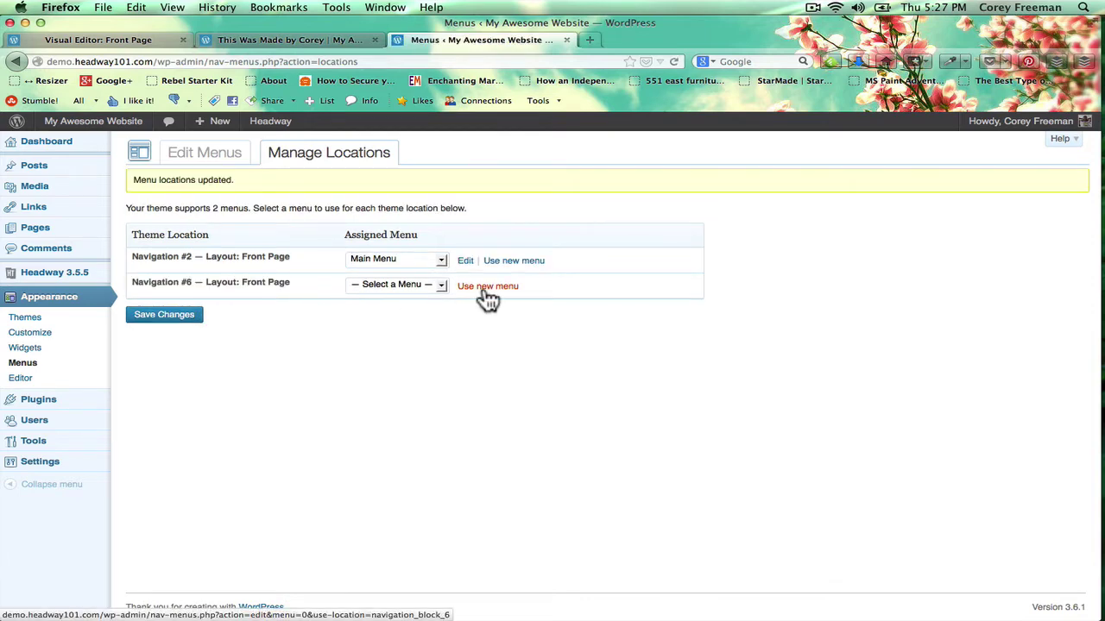
Create a new menu named 'Footer Menu' for the Navigation #6 location
{"action": "left_click", "coordinate": [487, 290]}
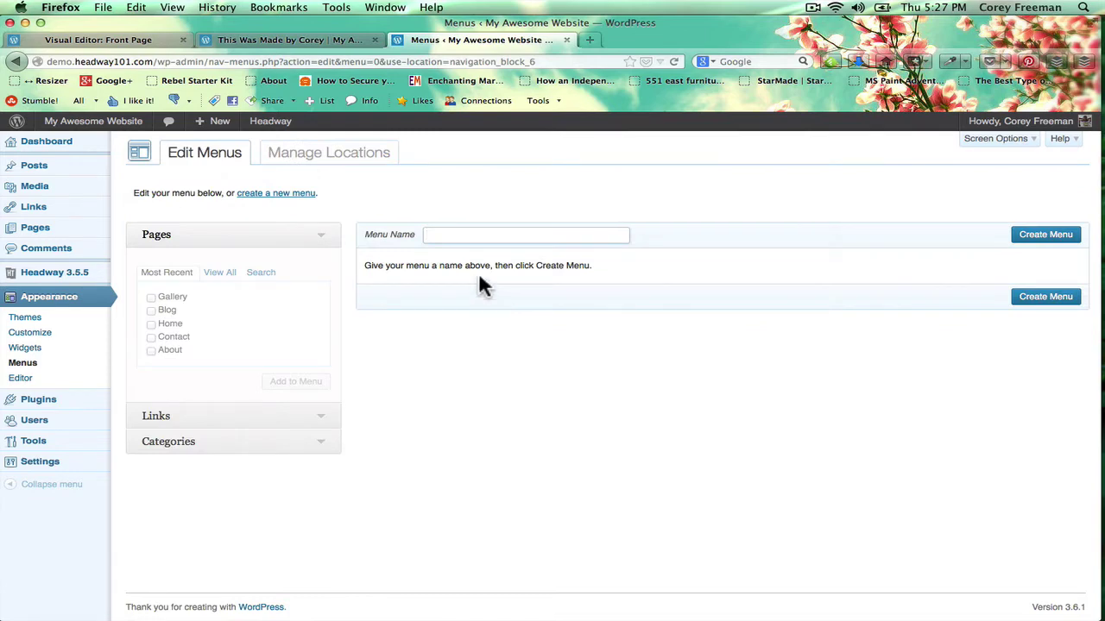
{"action": "type", "text": "Footer Menu"}
{"action": "left_click", "coordinate": [1031, 243]}
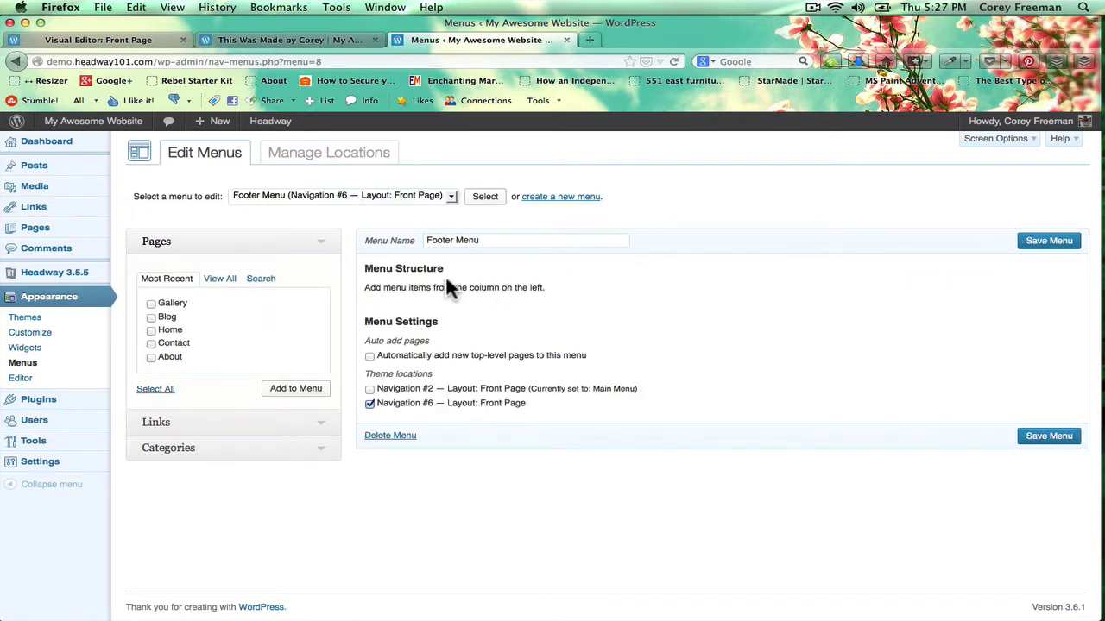
Add the Uncategorized and News categories to Footer Menu and save it
{"action": "left_click", "coordinate": [239, 422]}
{"action": "left_click", "coordinate": [249, 395]}
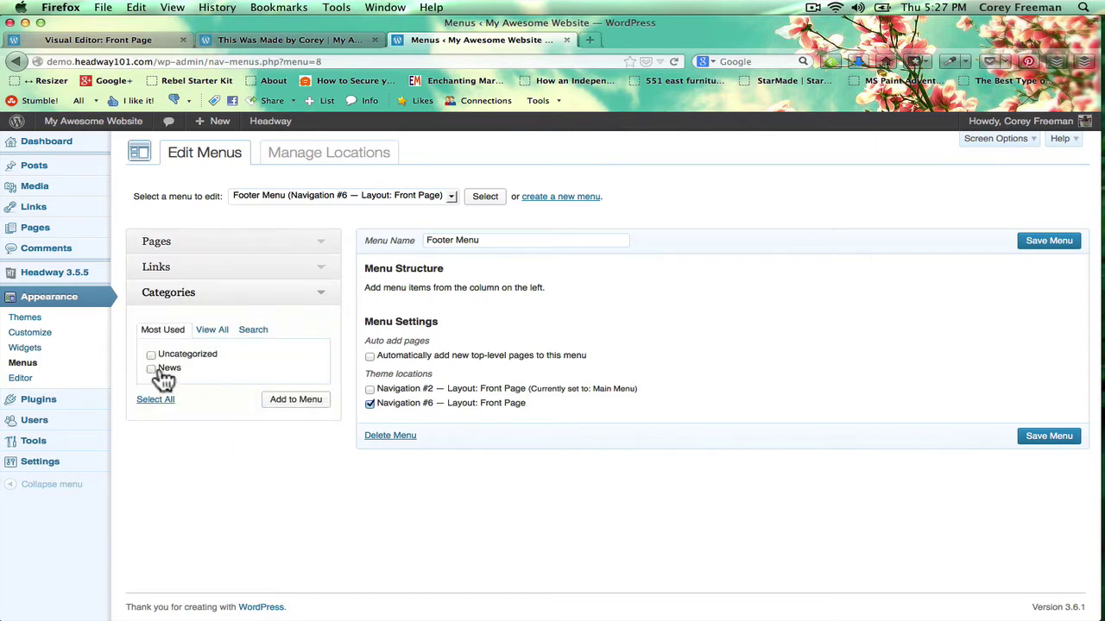
{"action": "left_click", "coordinate": [152, 367]}
{"action": "left_click", "coordinate": [281, 406]}
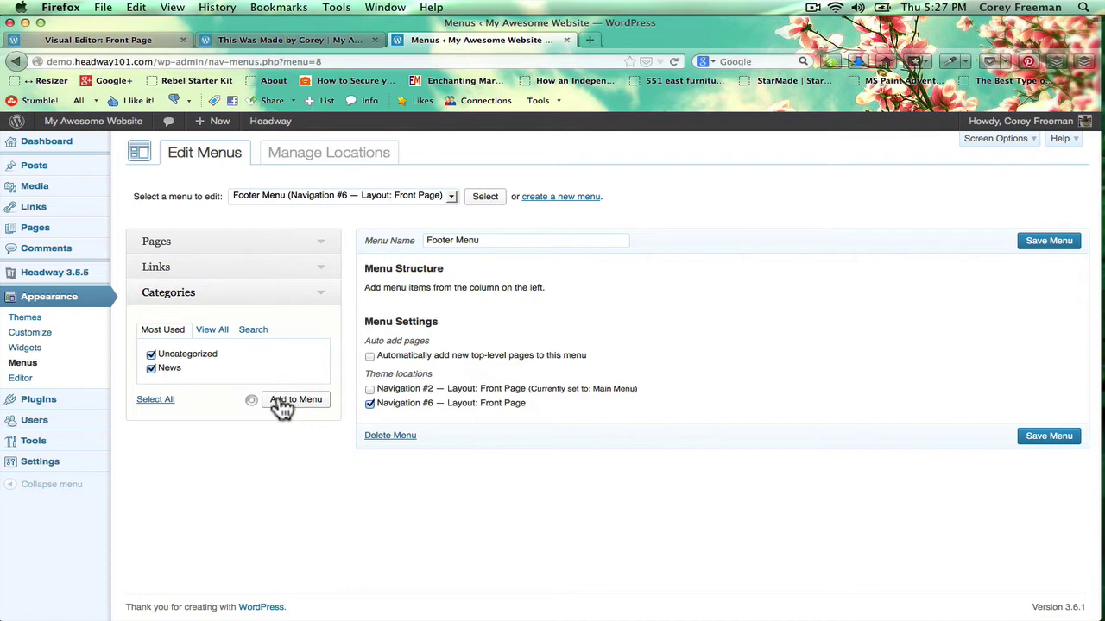
{"action": "left_click", "coordinate": [1050, 245]}
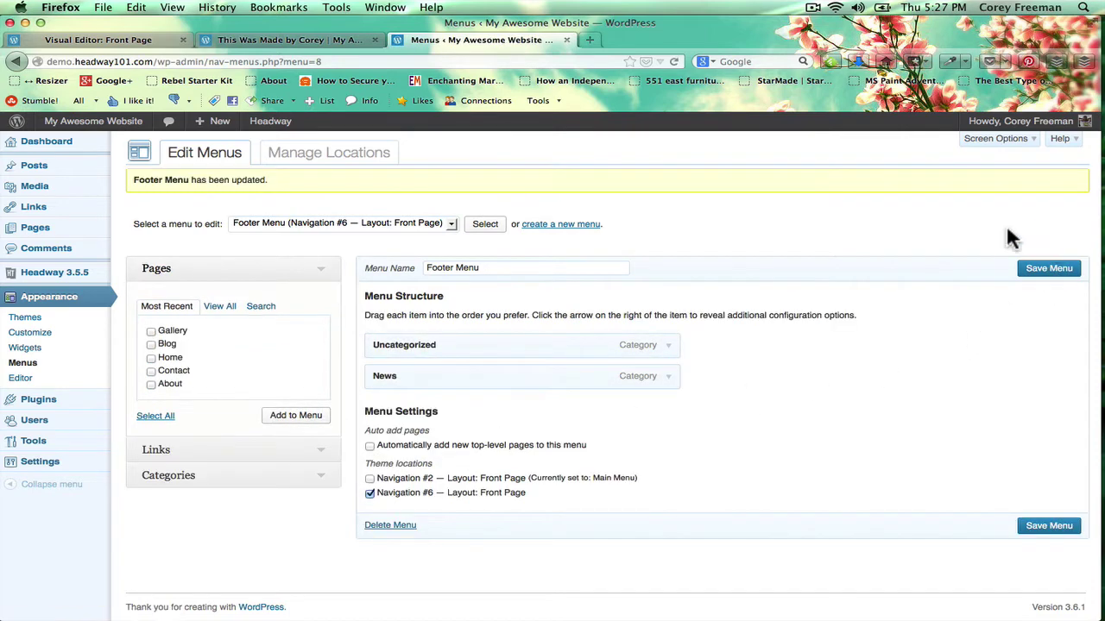
Reload the live site and check the header menu and the Uncategorized and News footer menu
{"action": "left_click", "coordinate": [326, 41]}
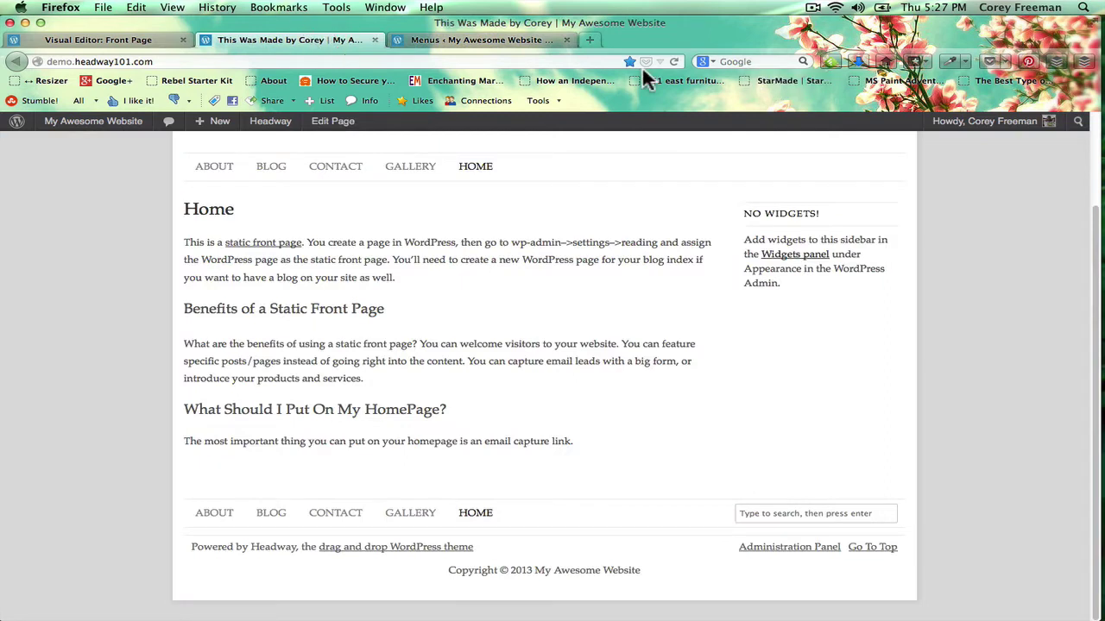
{"action": "left_click", "coordinate": [676, 62]}
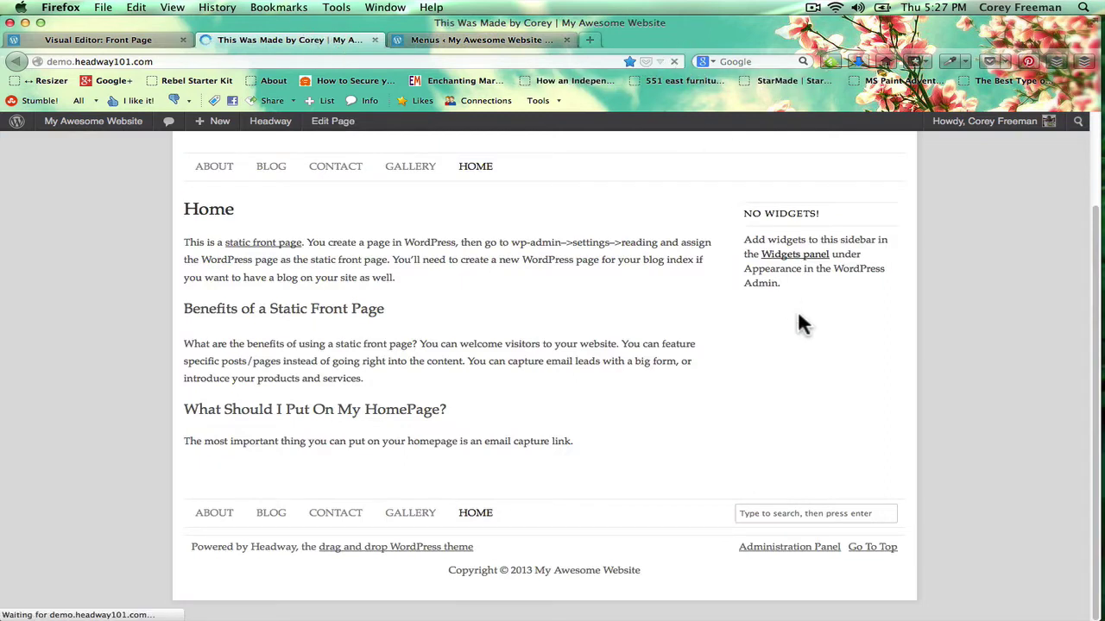
{"action": "scroll", "coordinate": [798, 323], "scroll_direction": "up", "scroll_amount": 3}
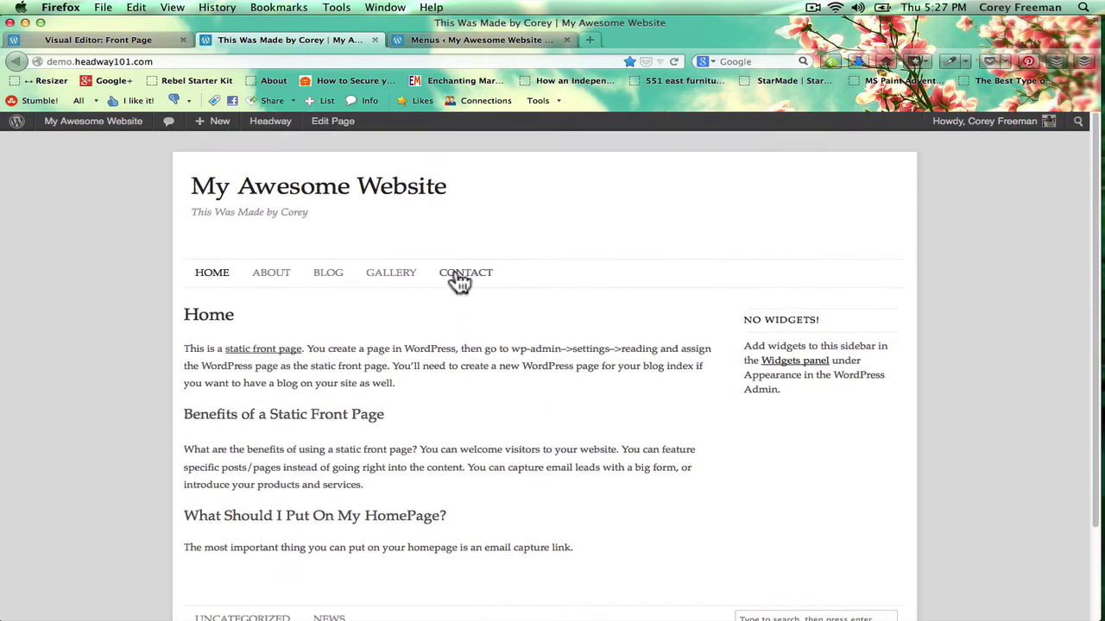
{"action": "scroll", "coordinate": [471, 302], "scroll_direction": "down", "scroll_amount": 3}
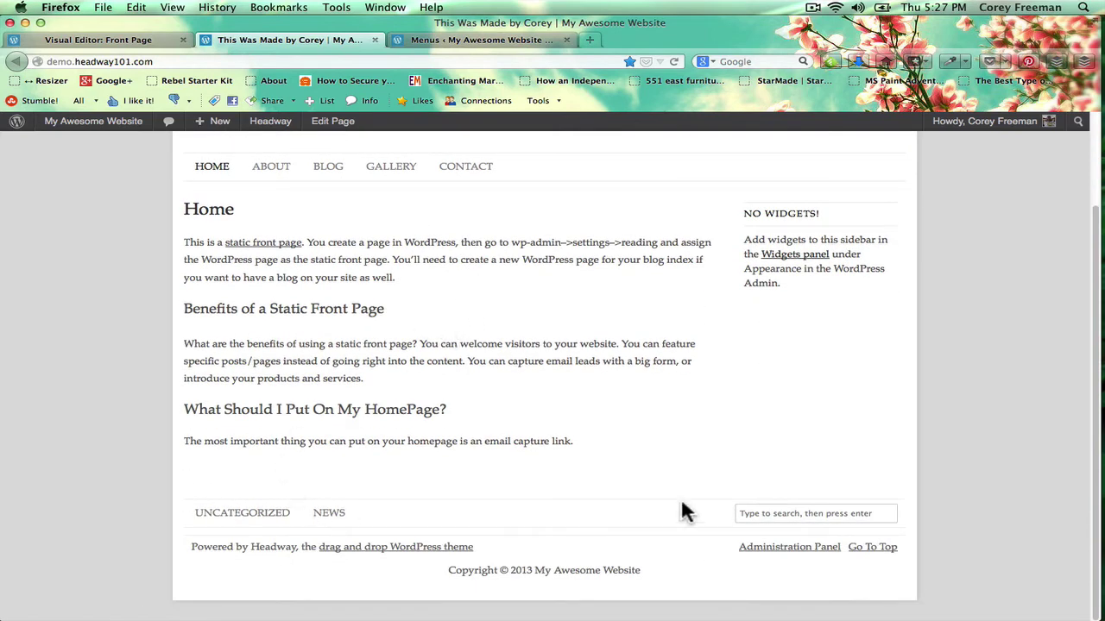
{"action": "left_click", "coordinate": [793, 507]}
{"action": "left_click", "coordinate": [699, 518]}
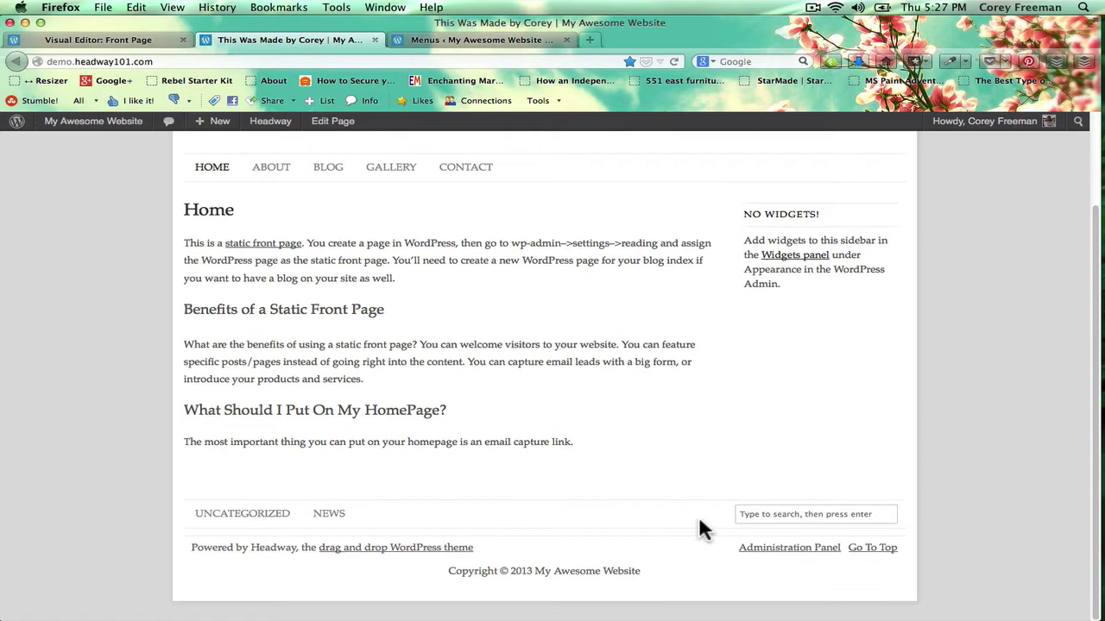
{"action": "scroll", "coordinate": [698, 516], "scroll_direction": "up", "scroll_amount": 2}
{"action": "scroll", "coordinate": [595, 449], "scroll_direction": "down", "scroll_amount": 2}
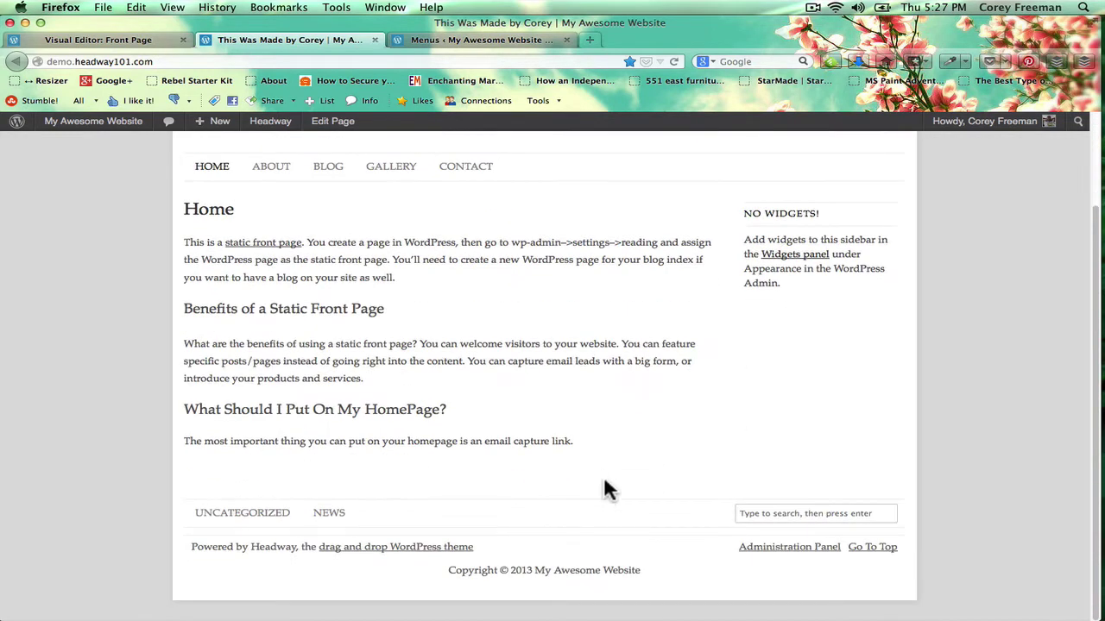
{"action": "scroll", "coordinate": [612, 513], "scroll_direction": "up", "scroll_amount": 3}
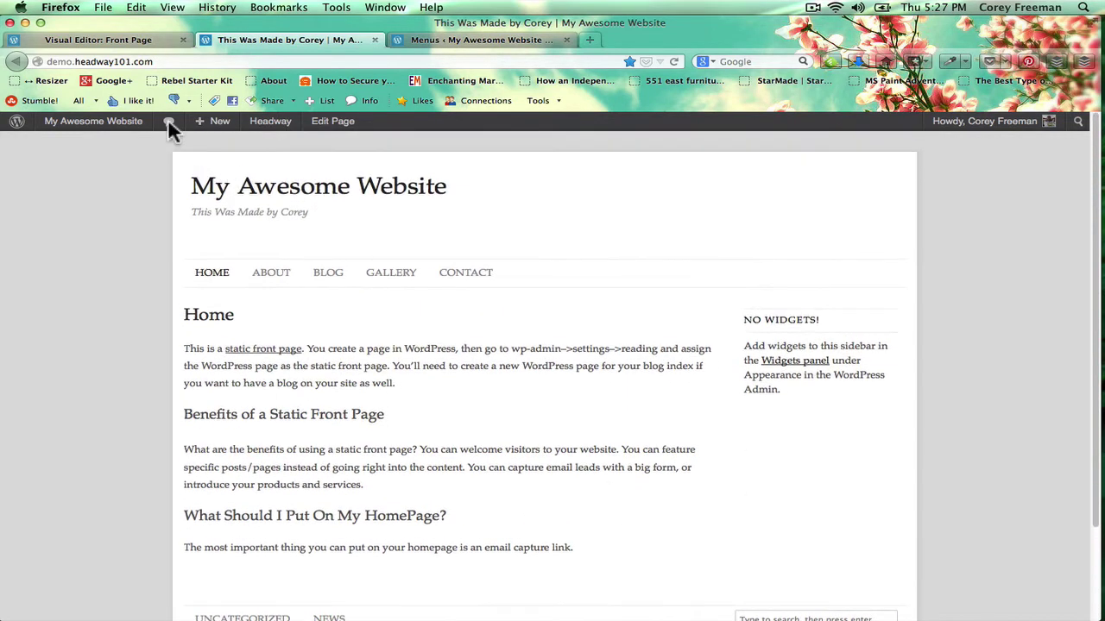
Narrow the Content block, delete Widget Area Block #4, and draw a new block in its place
{"action": "left_click", "coordinate": [107, 37]}
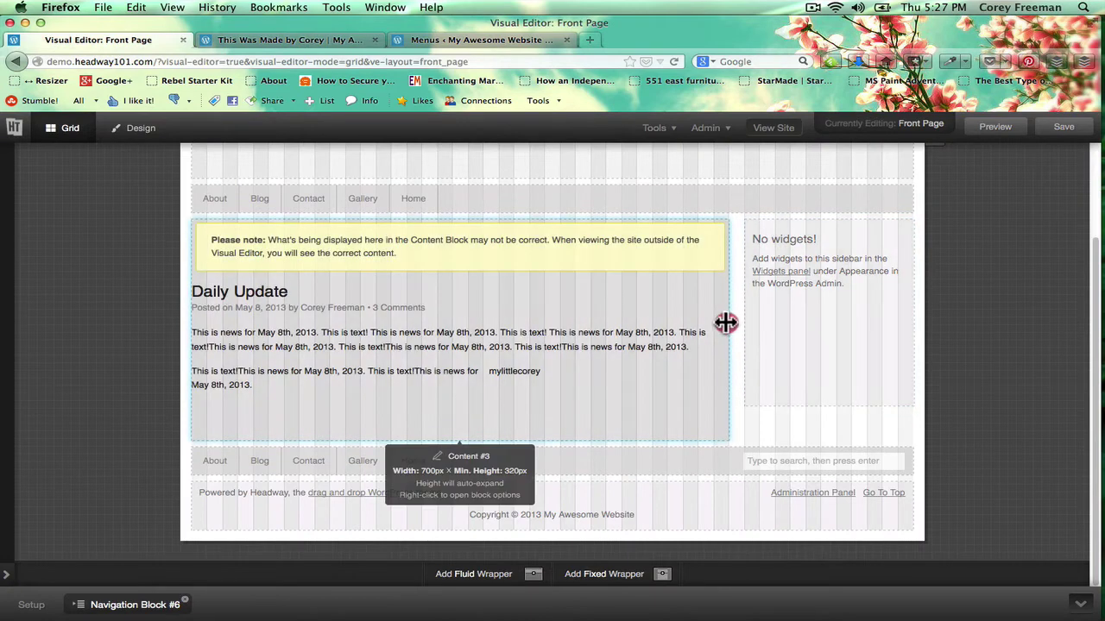
{"action": "left_click_drag", "start_coordinate": [725, 323], "coordinate": [701, 320]}
{"action": "right_click", "coordinate": [769, 308]}
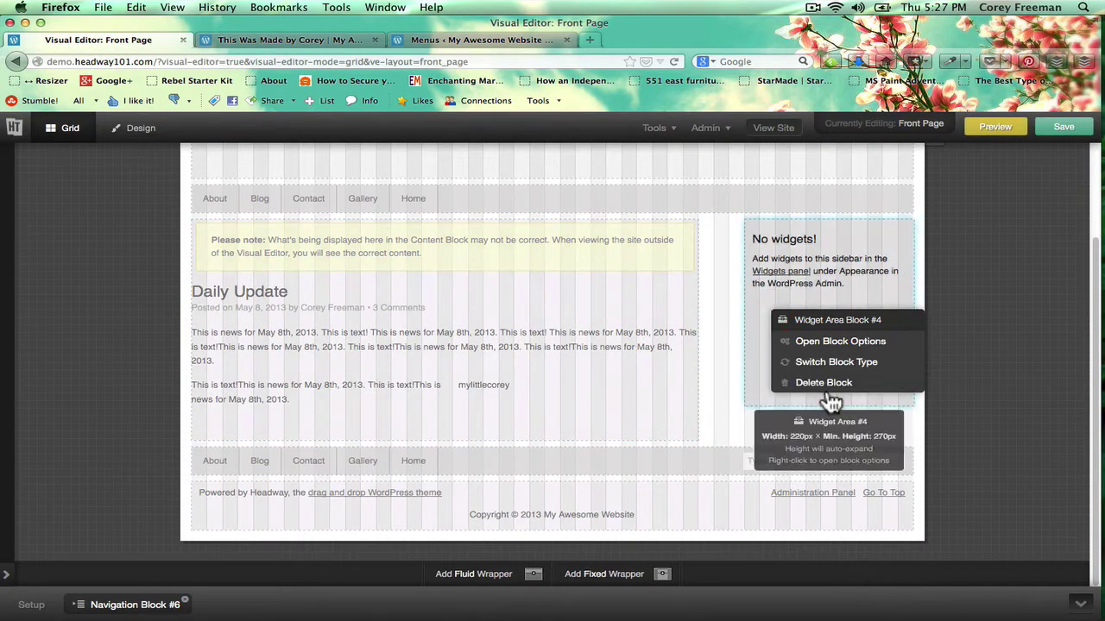
{"action": "left_click", "coordinate": [820, 382]}
{"action": "left_click", "coordinate": [587, 326]}
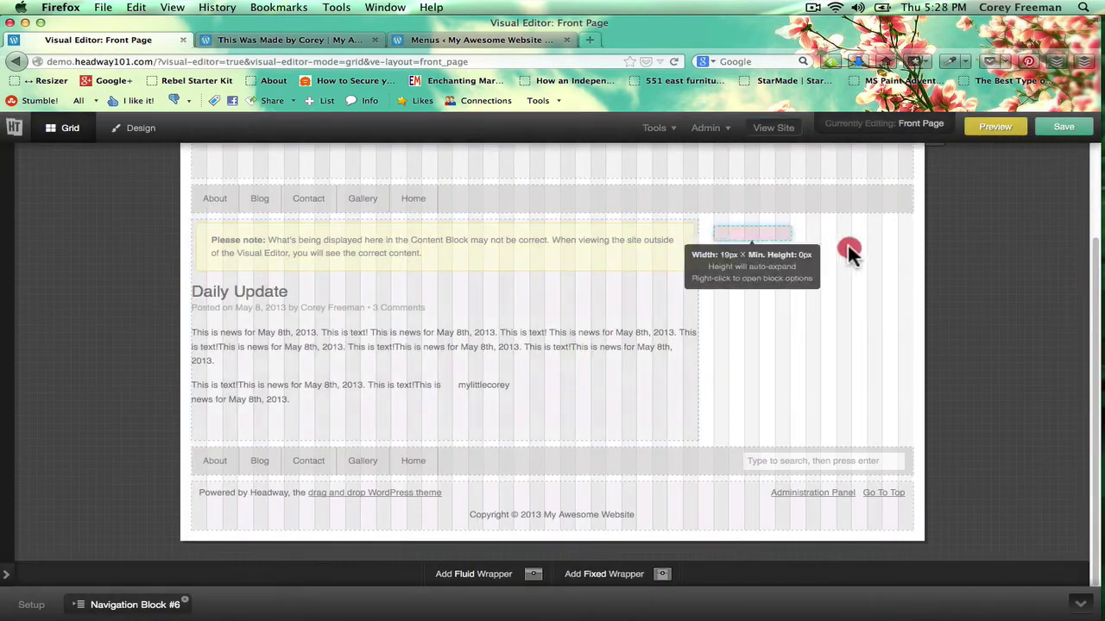
{"action": "left_click_drag", "start_coordinate": [850, 252], "coordinate": [972, 442]}
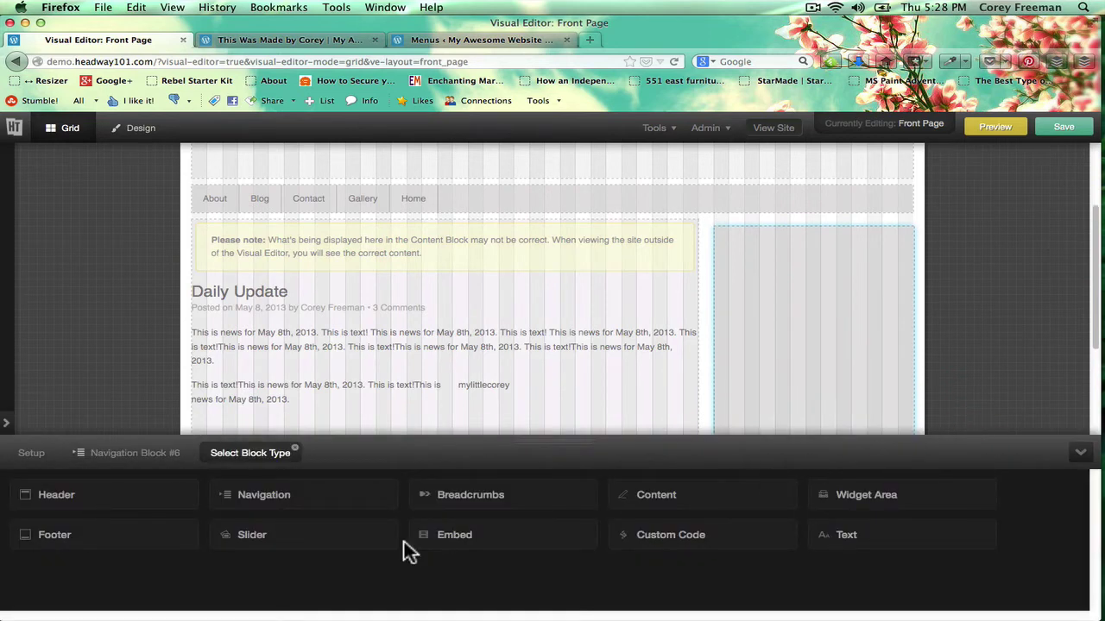
Make the new block a vertical Navigation menu, save the layout, and reload the live site
{"action": "left_click", "coordinate": [299, 510]}
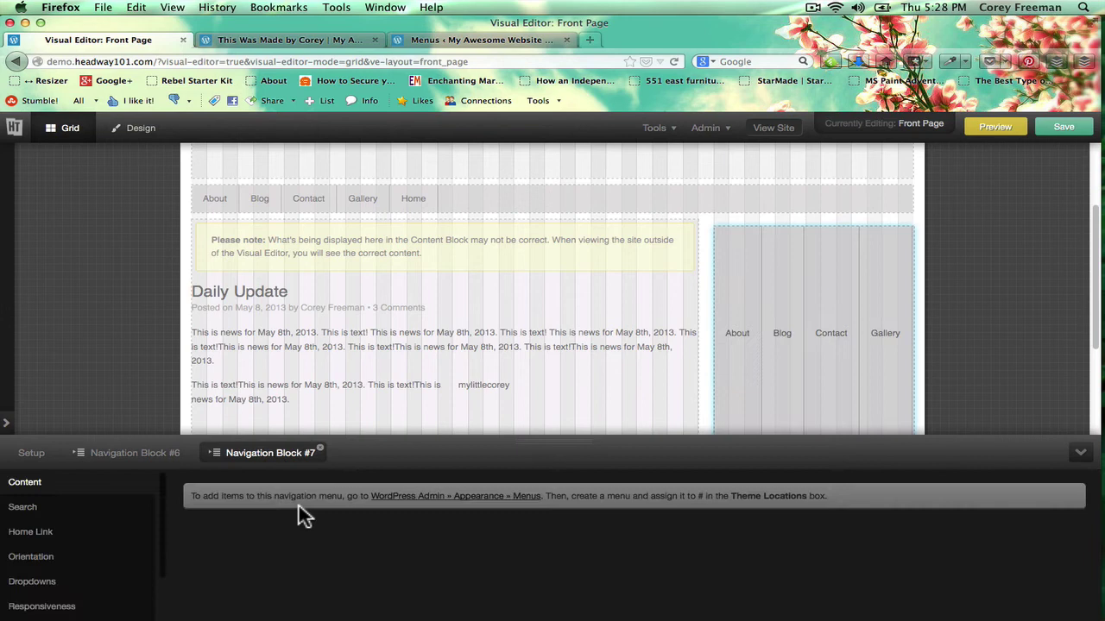
{"action": "left_click", "coordinate": [92, 559]}
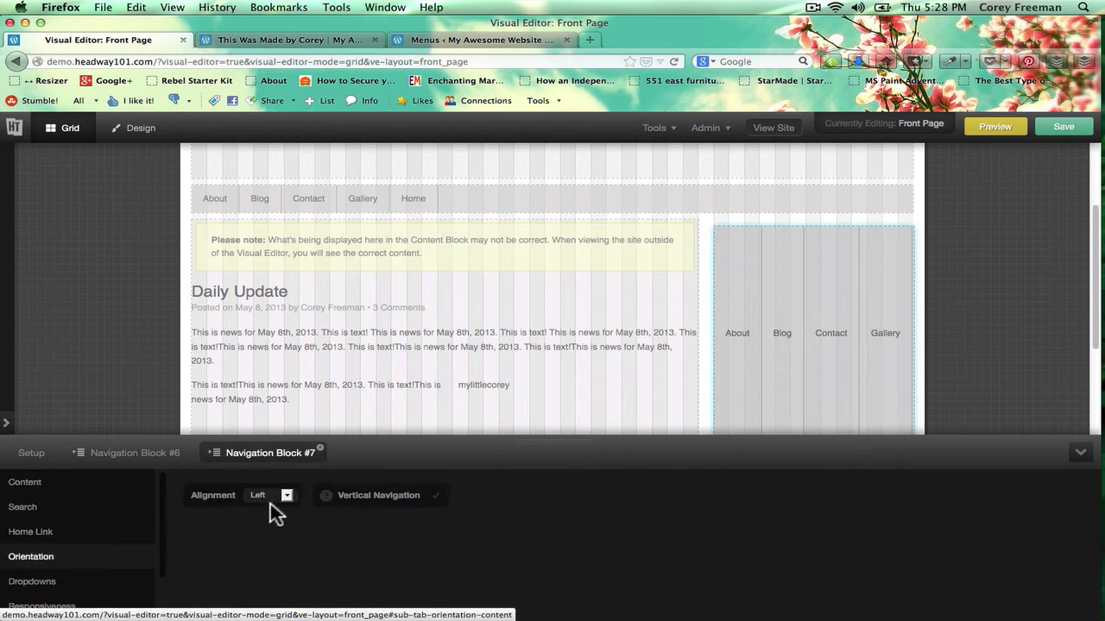
{"action": "left_click", "coordinate": [390, 497]}
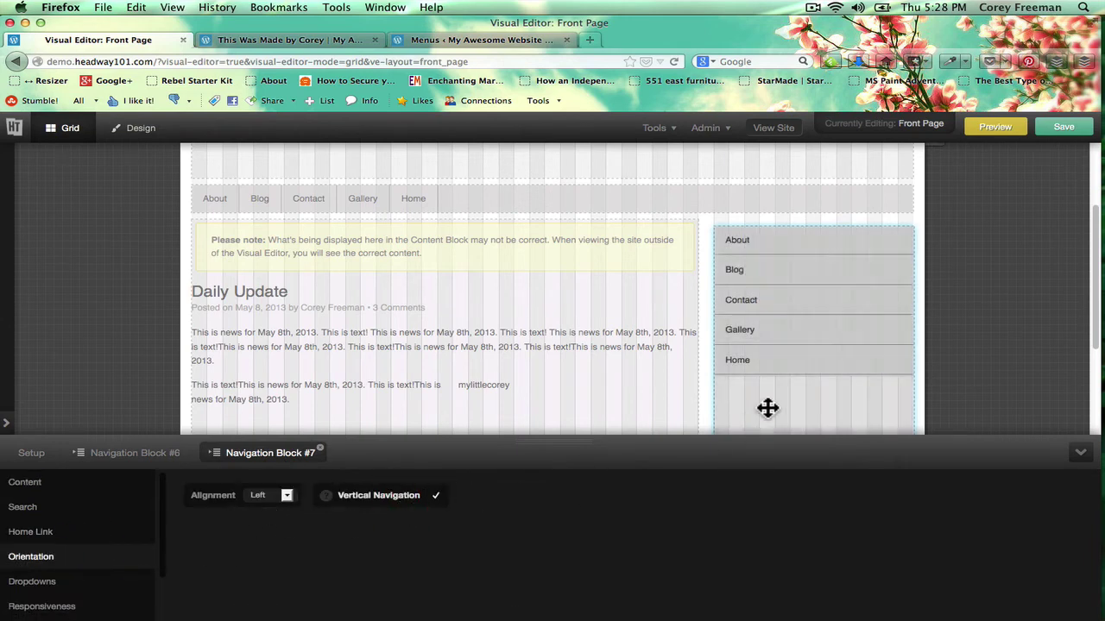
{"action": "scroll", "coordinate": [788, 333], "scroll_direction": "down", "scroll_amount": 2}
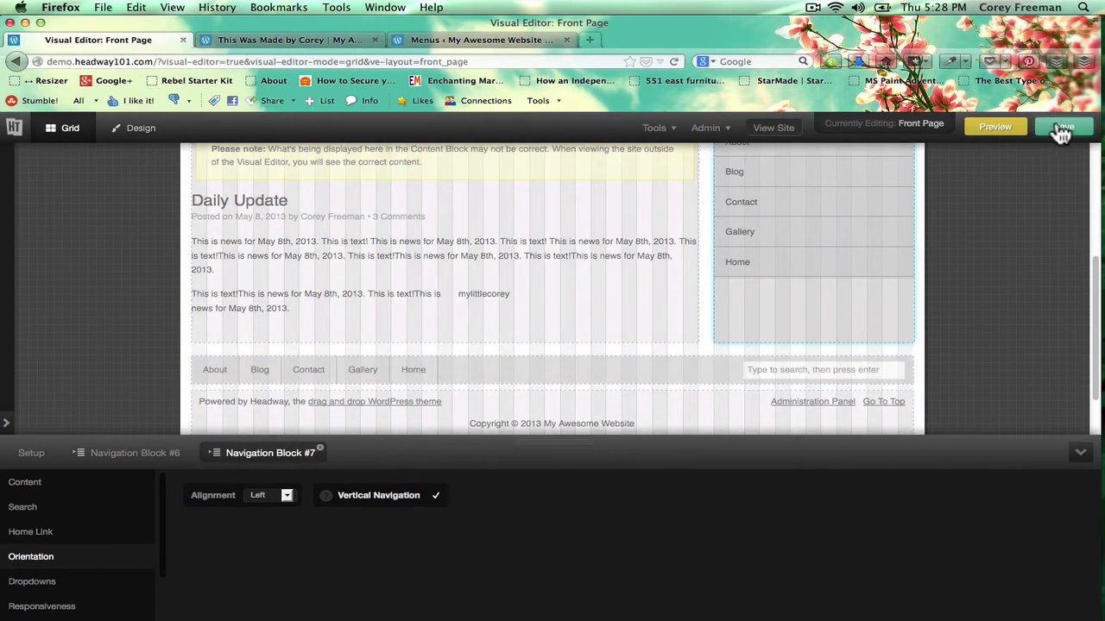
{"action": "left_click", "coordinate": [1062, 127]}
{"action": "left_click", "coordinate": [340, 40]}
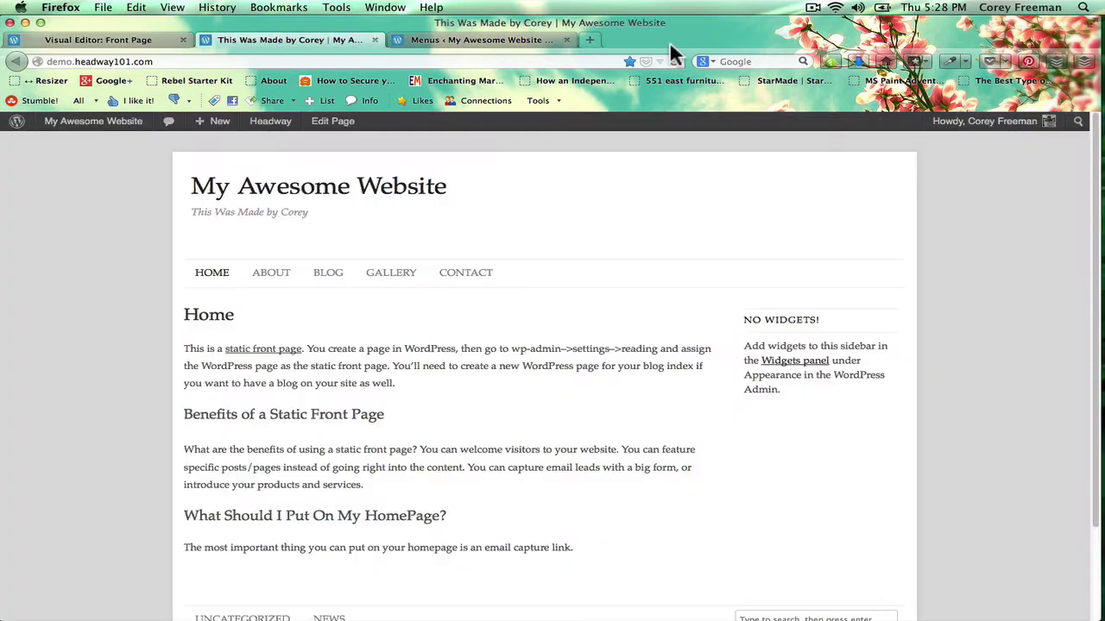
{"action": "left_click", "coordinate": [674, 61]}
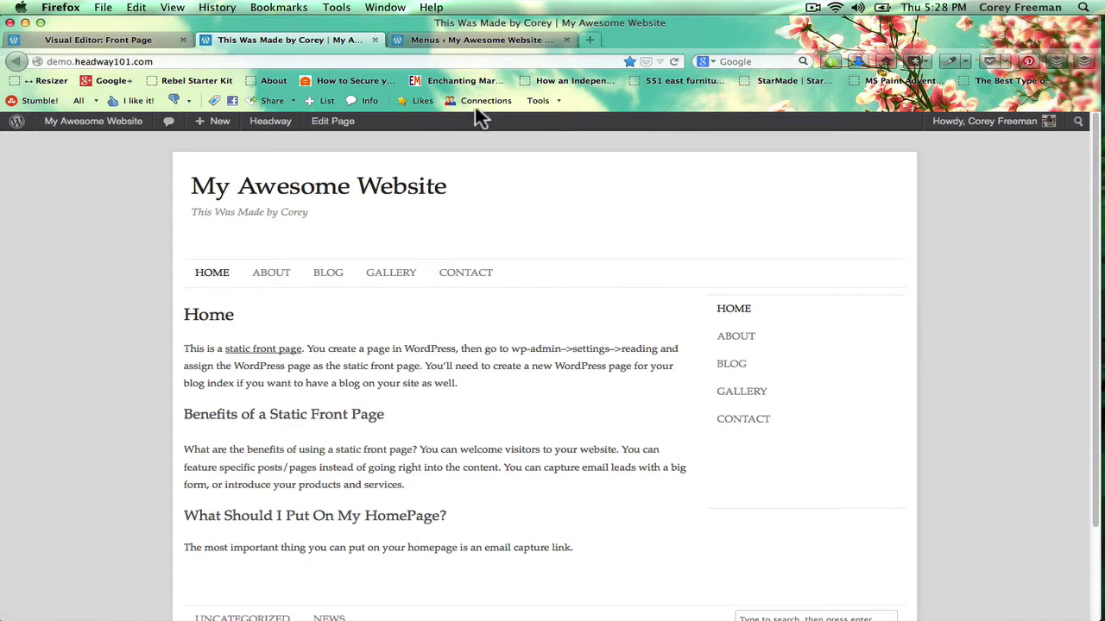
Load the Main Menu for editing on the WordPress Menus page
{"action": "left_click", "coordinate": [429, 40]}
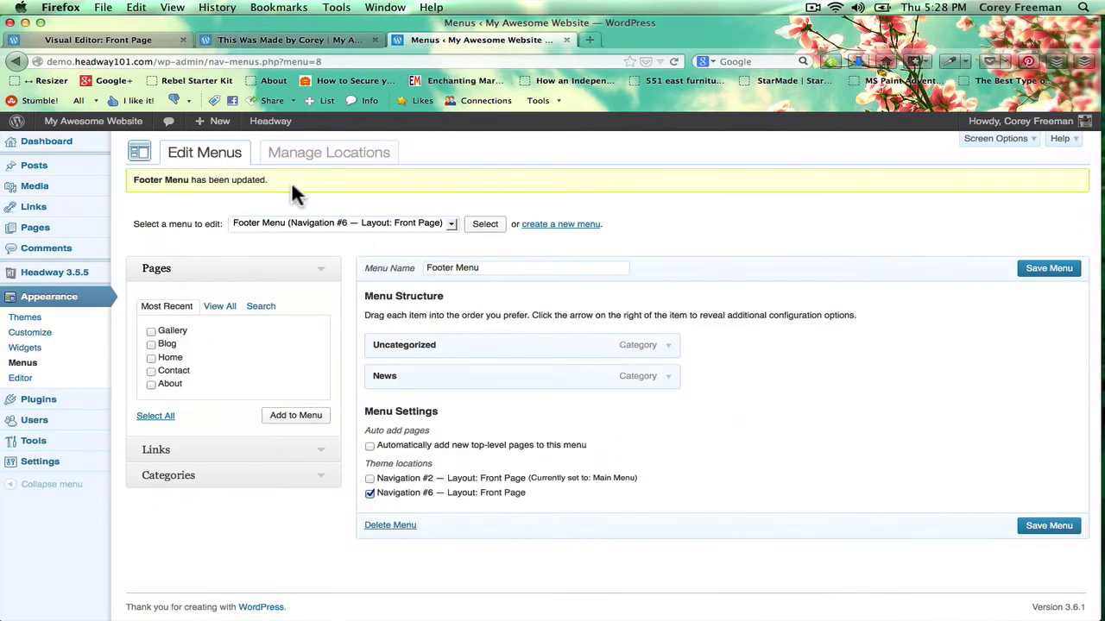
{"action": "left_click", "coordinate": [306, 222]}
{"action": "left_click", "coordinate": [321, 244]}
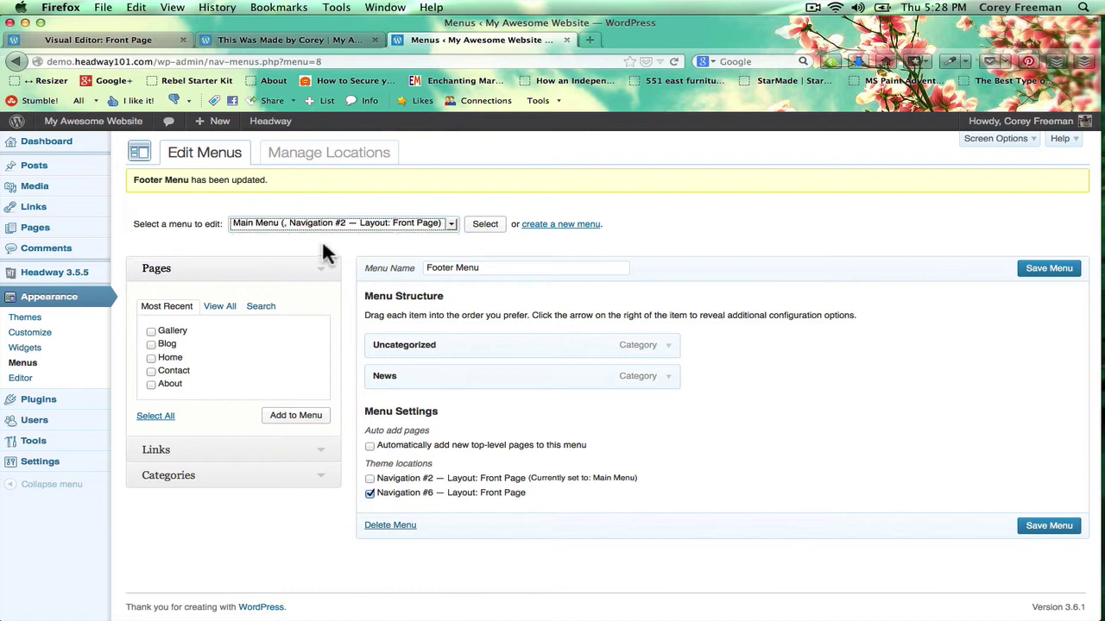
{"action": "left_click", "coordinate": [486, 225]}
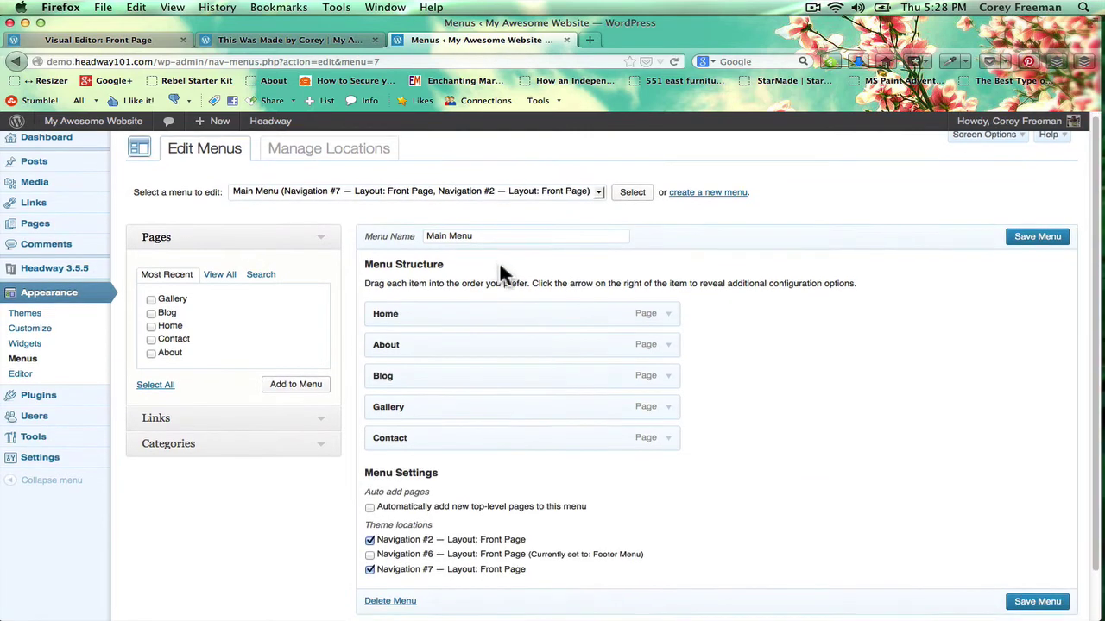
Nest Gallery and Contact as sub items under Blog and save the Main Menu
{"action": "scroll", "coordinate": [490, 295], "scroll_direction": "down", "scroll_amount": 2}
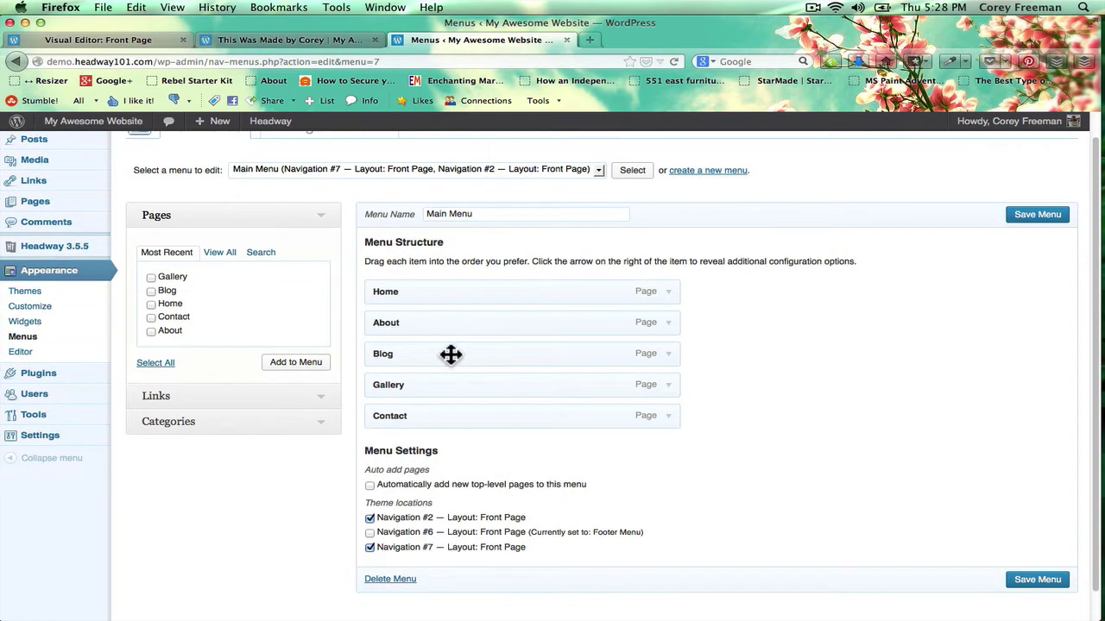
{"action": "left_click_drag", "start_coordinate": [455, 397], "coordinate": [506, 419]}
{"action": "left_click", "coordinate": [1059, 581]}
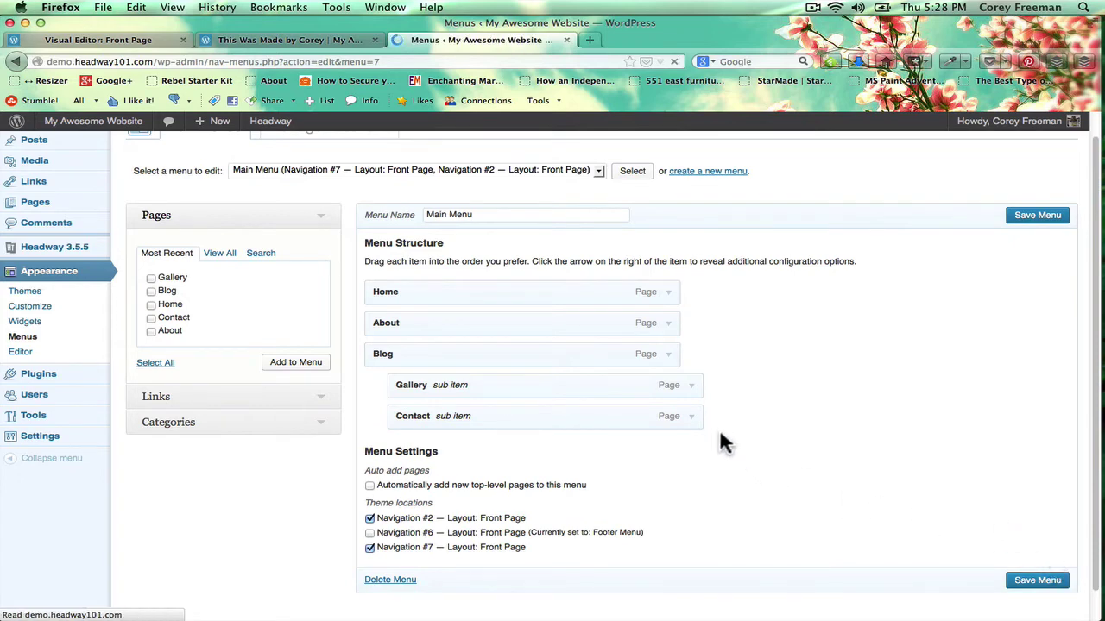
{"action": "scroll", "coordinate": [547, 406], "scroll_direction": "down", "scroll_amount": 1}
{"action": "left_click_drag", "start_coordinate": [513, 415], "coordinate": [466, 411]}
Reload the live site and check that BLOG drops down to Gallery and Contact
{"action": "left_click", "coordinate": [281, 40]}
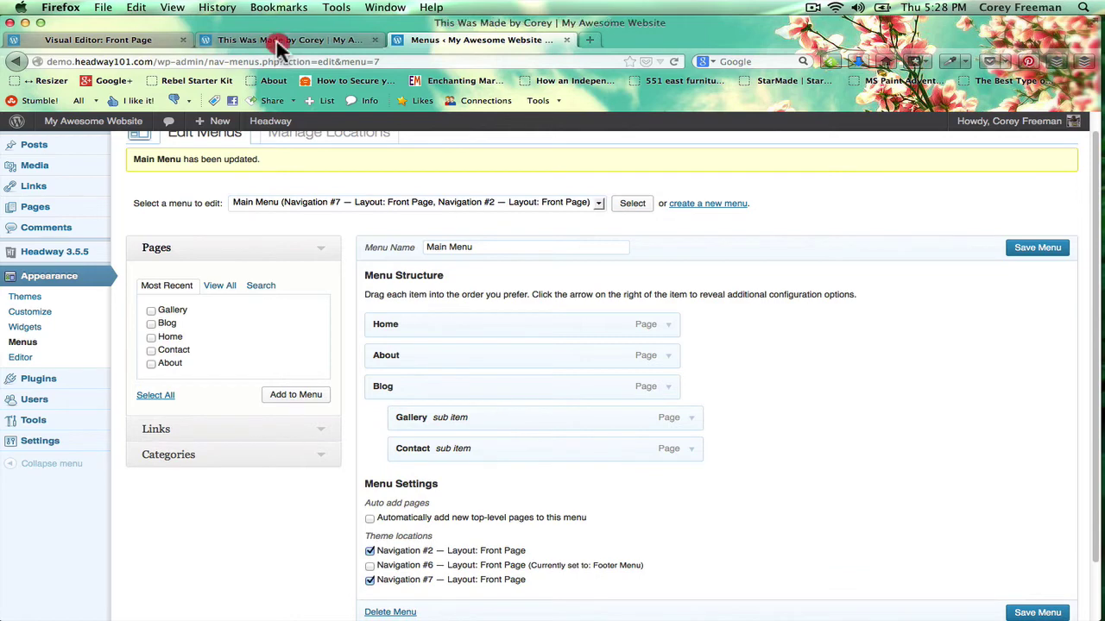
{"action": "left_click", "coordinate": [674, 61]}
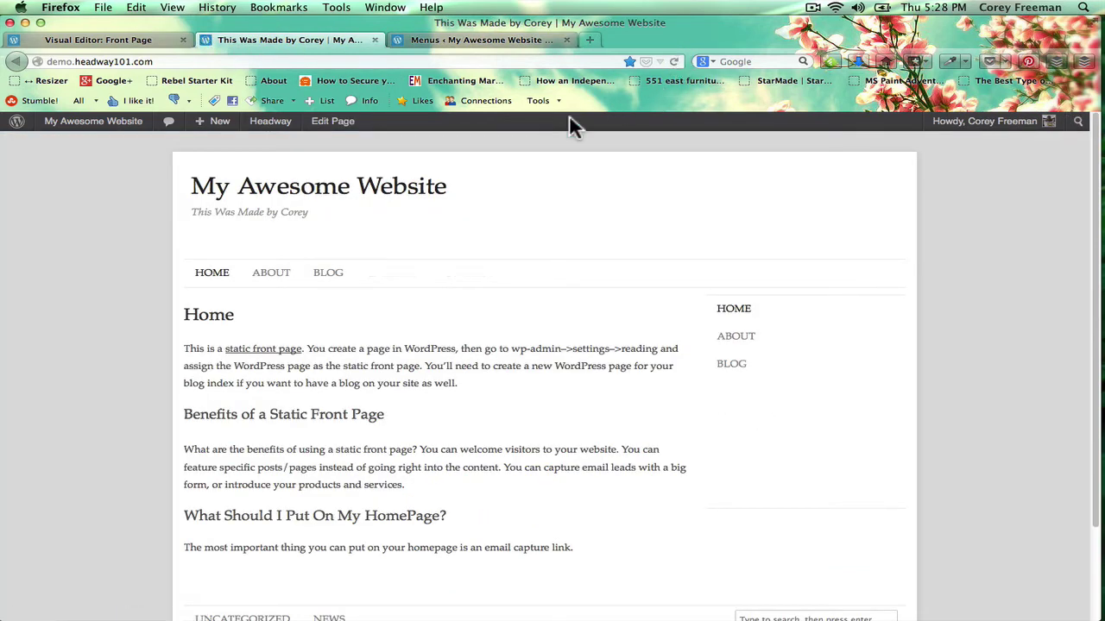
{"action": "mouse_move", "coordinate": [329, 274]}
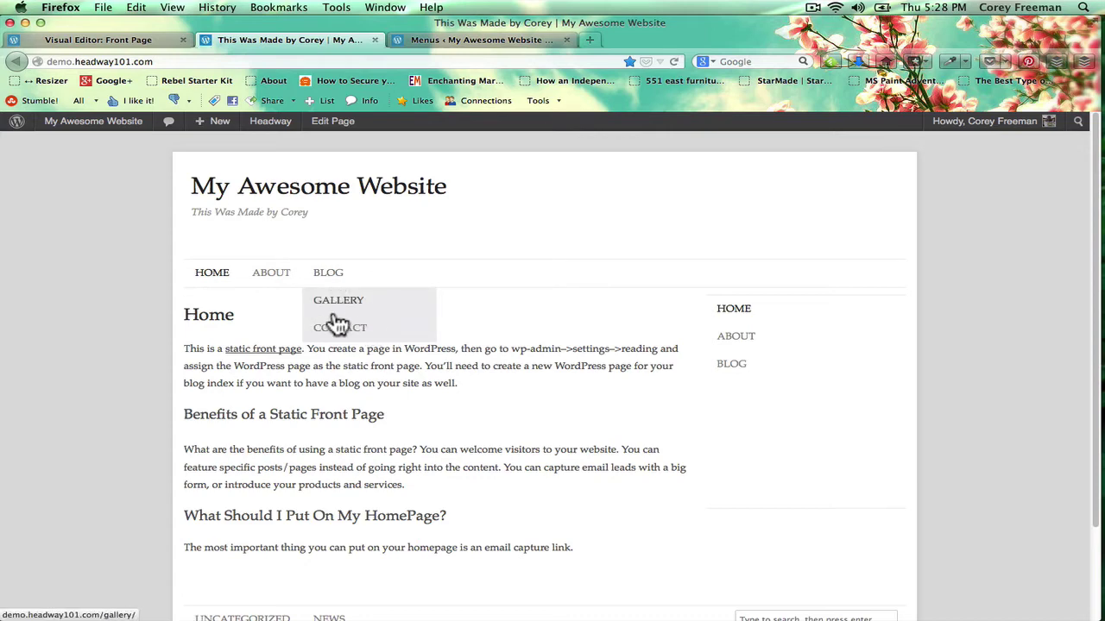
Open the block options for the top navigation block in the visual editor
{"action": "left_click", "coordinate": [148, 40]}
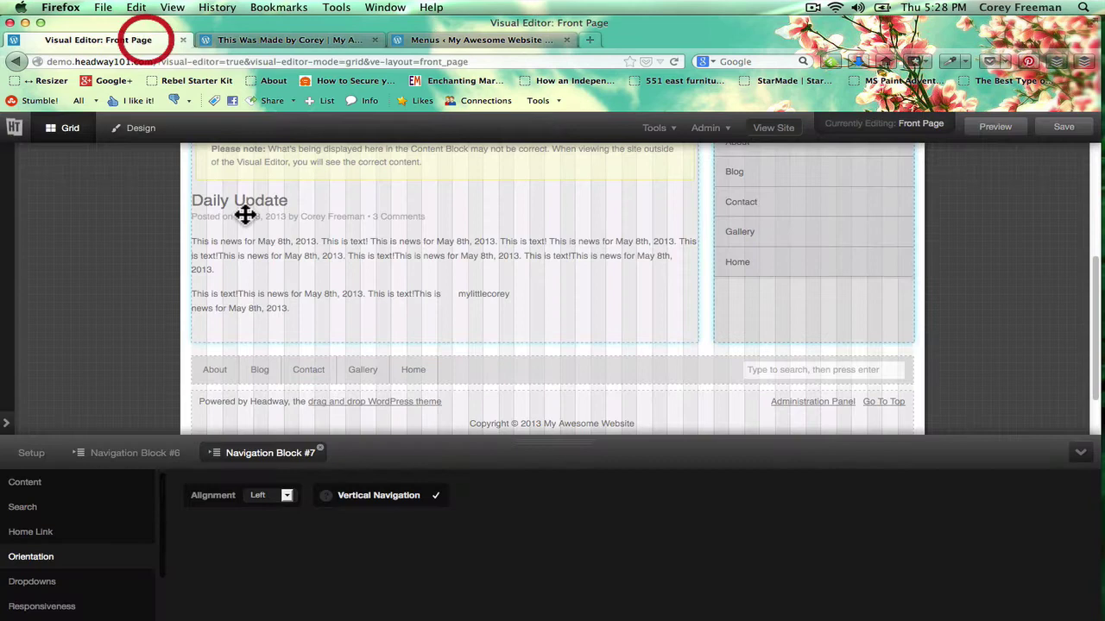
{"action": "scroll", "coordinate": [247, 215], "scroll_direction": "up", "scroll_amount": 5}
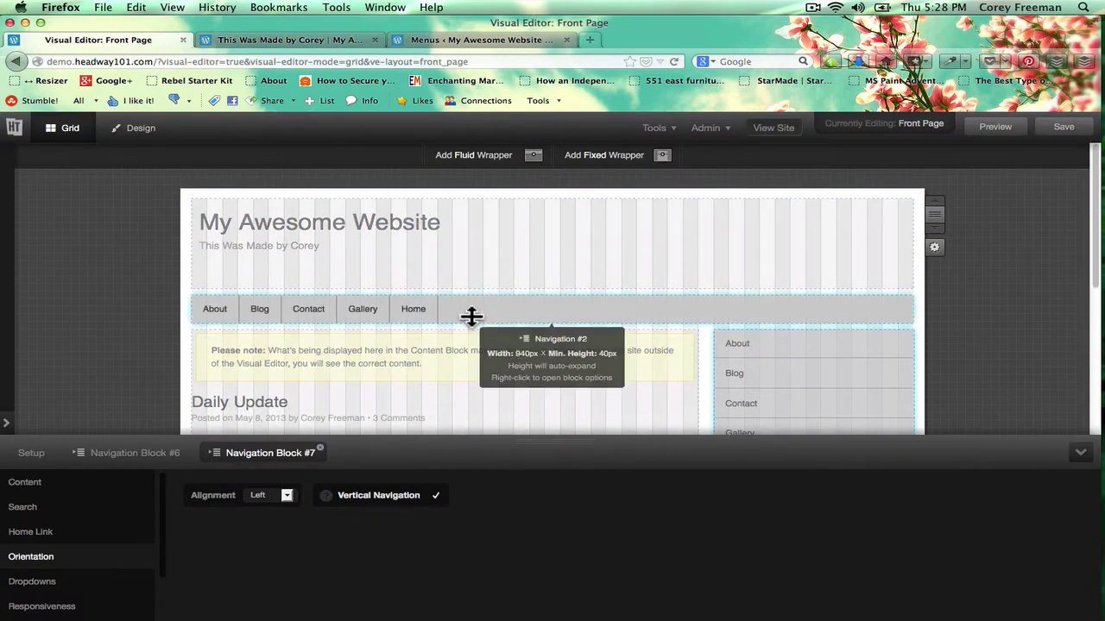
{"action": "right_click", "coordinate": [472, 318]}
{"action": "left_click", "coordinate": [534, 350]}
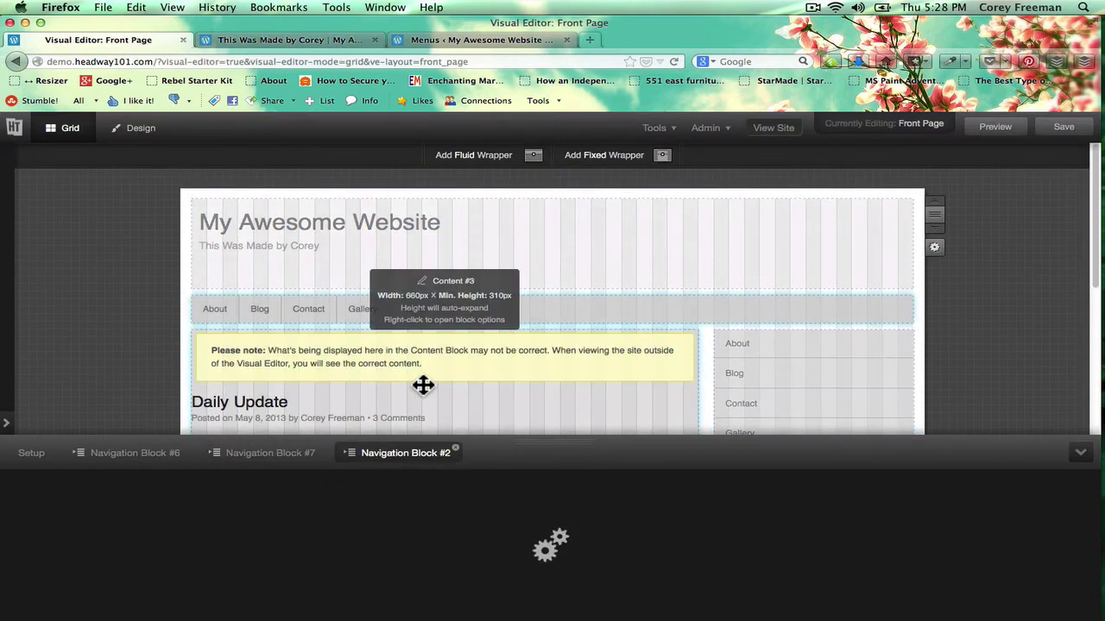
{"action": "left_click", "coordinate": [321, 450]}
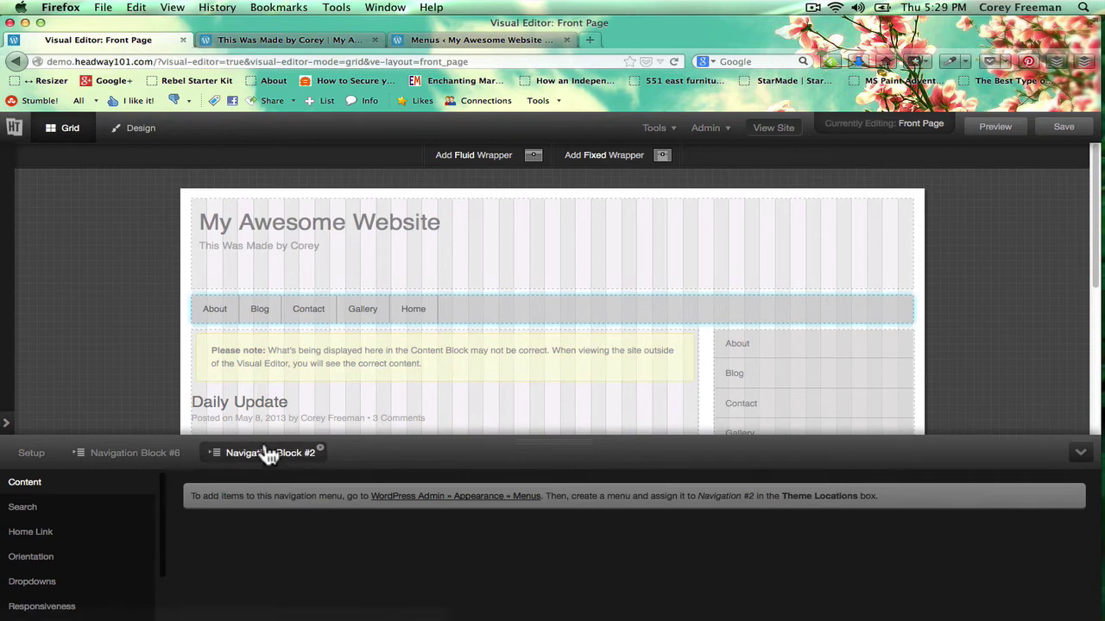
{"action": "left_click", "coordinate": [185, 449]}
Set the navigation's Drop Down Effect to Slide under Dropdowns and save
{"action": "scroll", "coordinate": [101, 535], "scroll_direction": "down", "scroll_amount": 1}
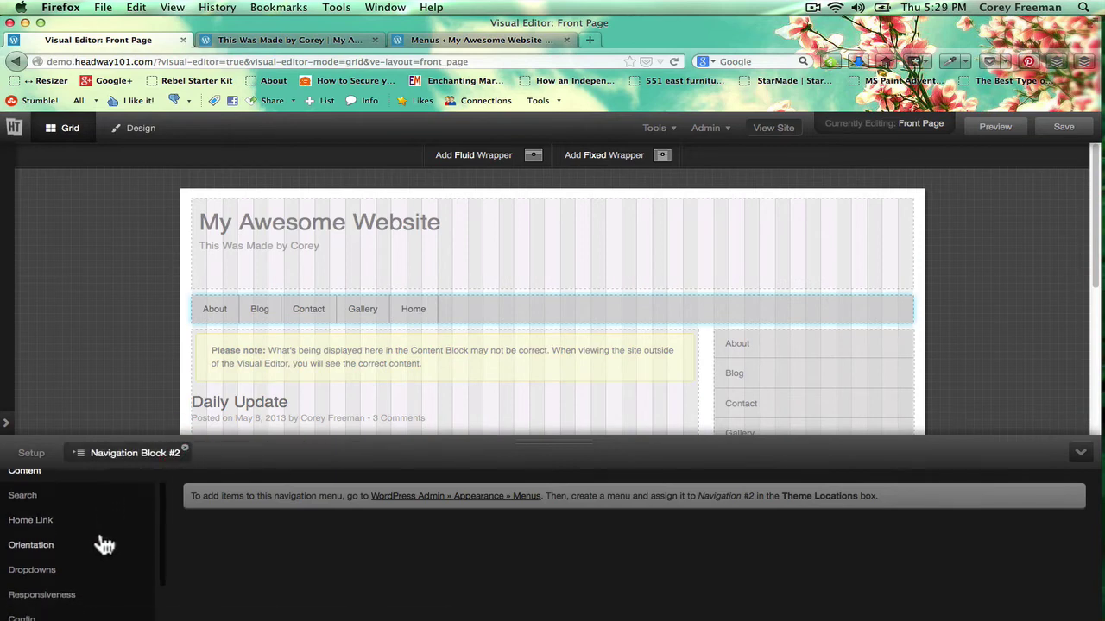
{"action": "left_click", "coordinate": [98, 558]}
{"action": "left_click", "coordinate": [346, 497]}
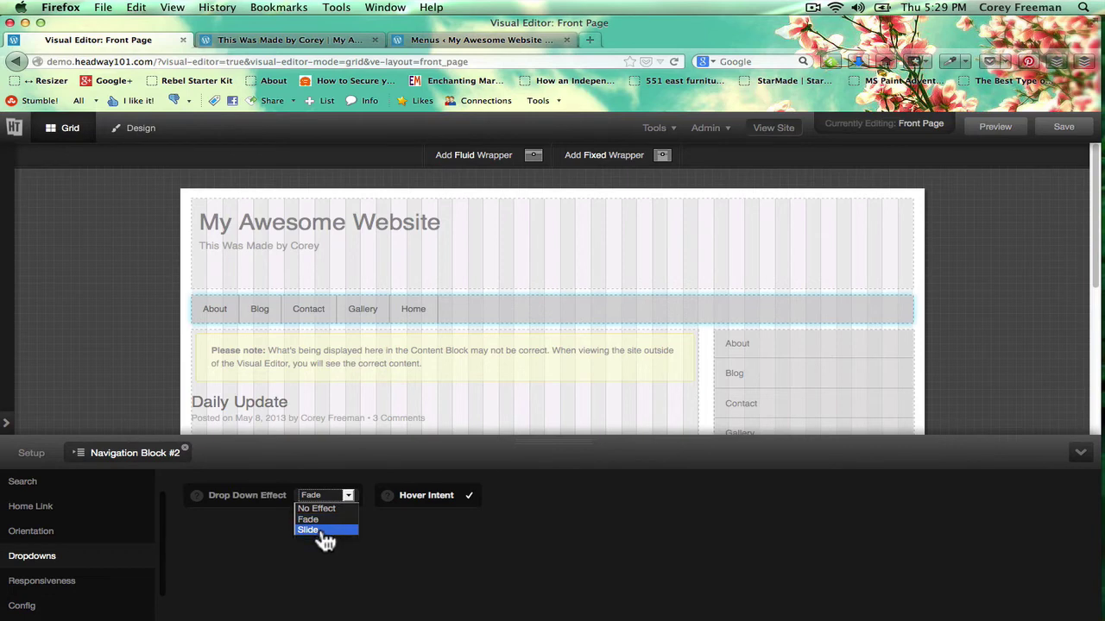
{"action": "left_click", "coordinate": [325, 531]}
{"action": "left_click", "coordinate": [393, 534]}
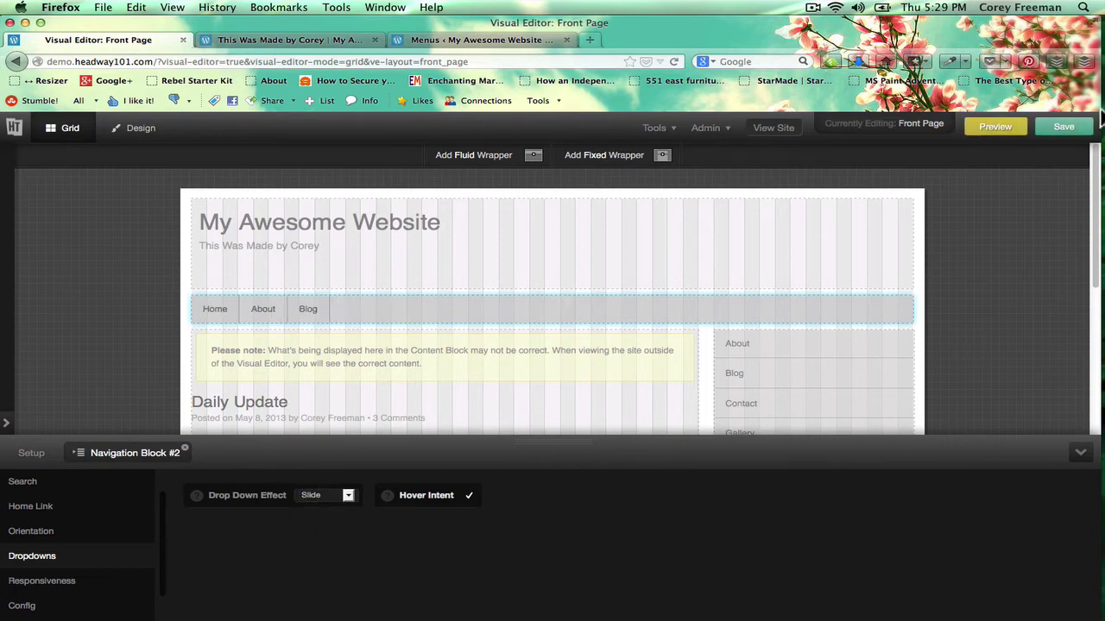
{"action": "left_click", "coordinate": [1063, 130]}
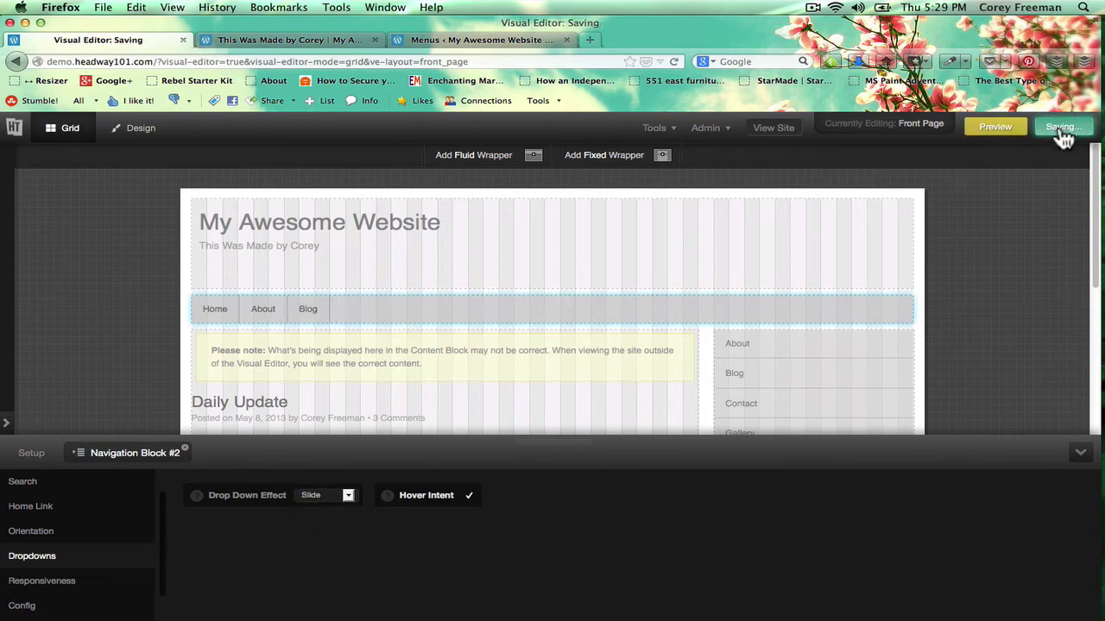
Reload the live site and check the sliding Blog dropdown
{"action": "left_click", "coordinate": [319, 39]}
{"action": "left_click", "coordinate": [672, 63]}
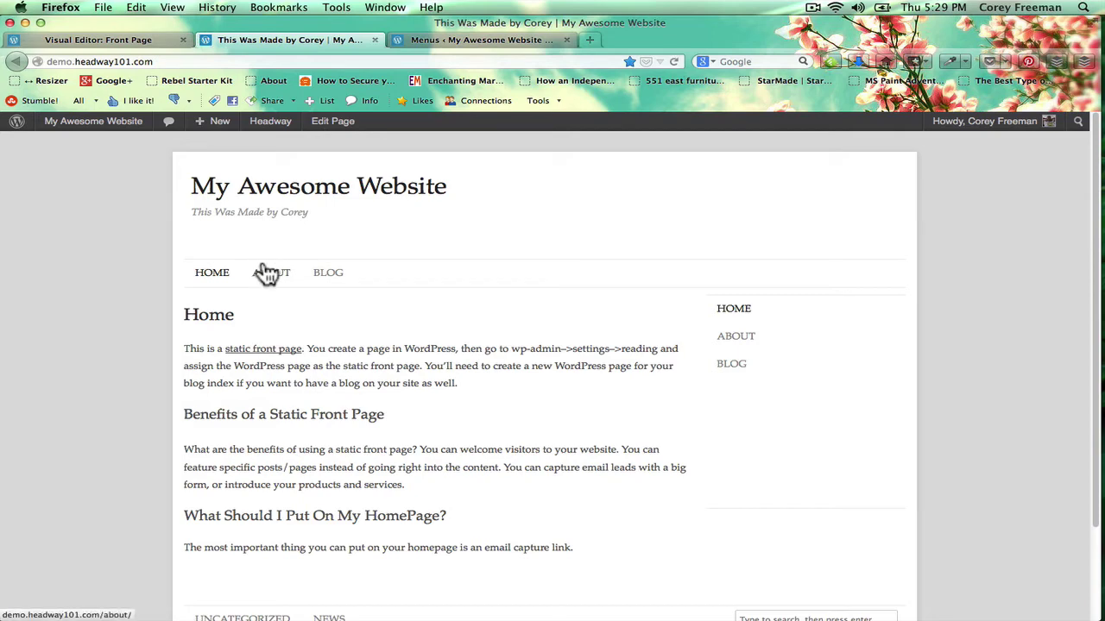
{"action": "mouse_move", "coordinate": [320, 279]}
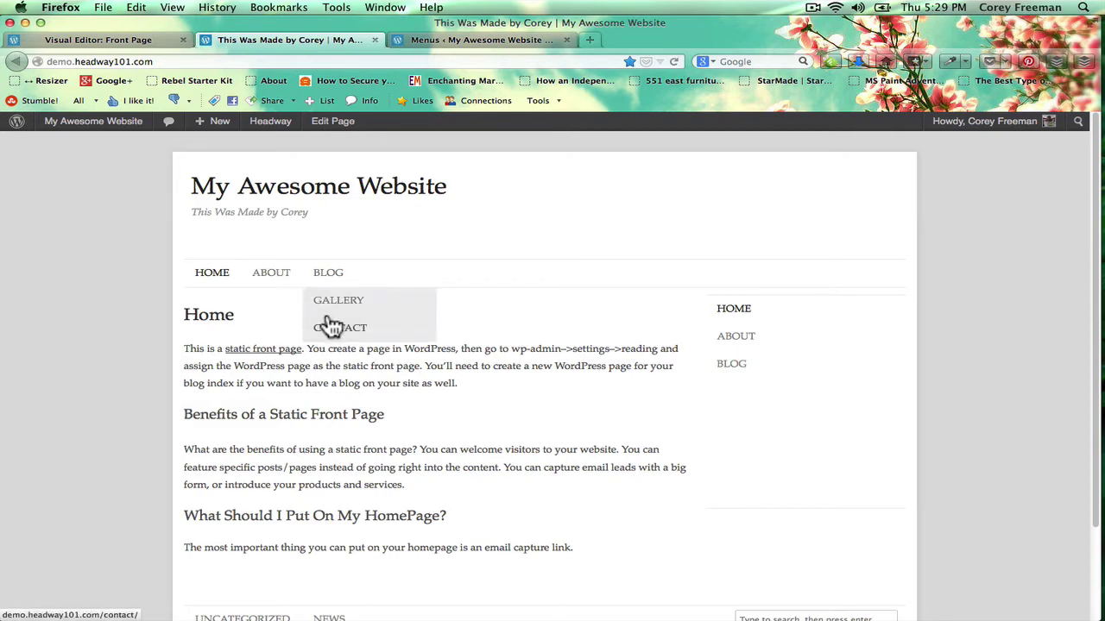
Try No Effect as the drop-down effect, revert to Slide, and save the layout
{"action": "left_click", "coordinate": [53, 39]}
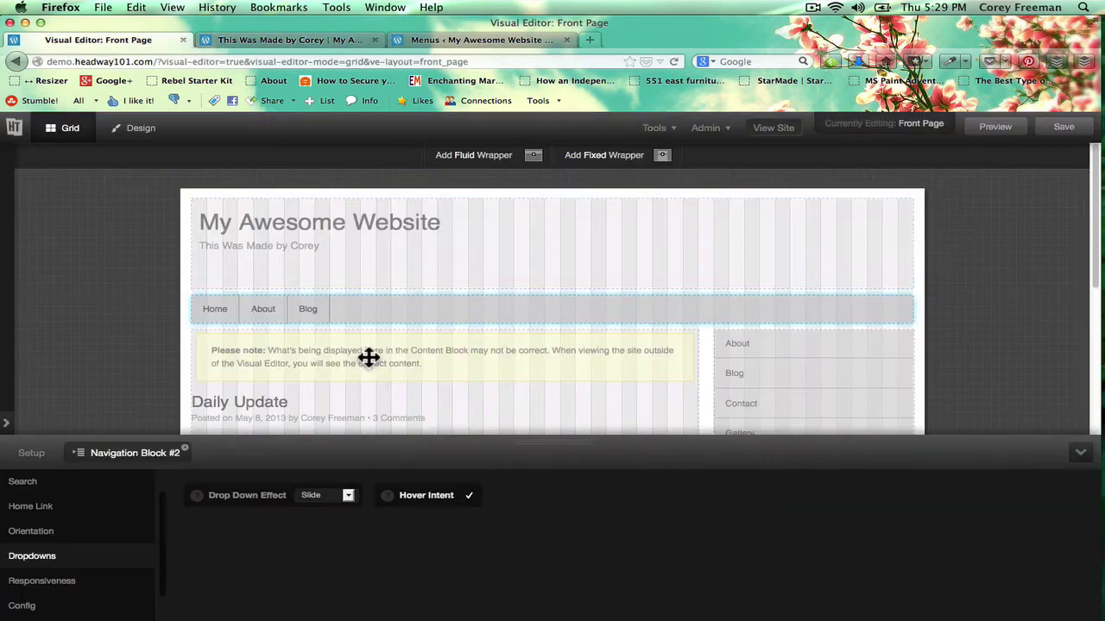
{"action": "left_click", "coordinate": [346, 496]}
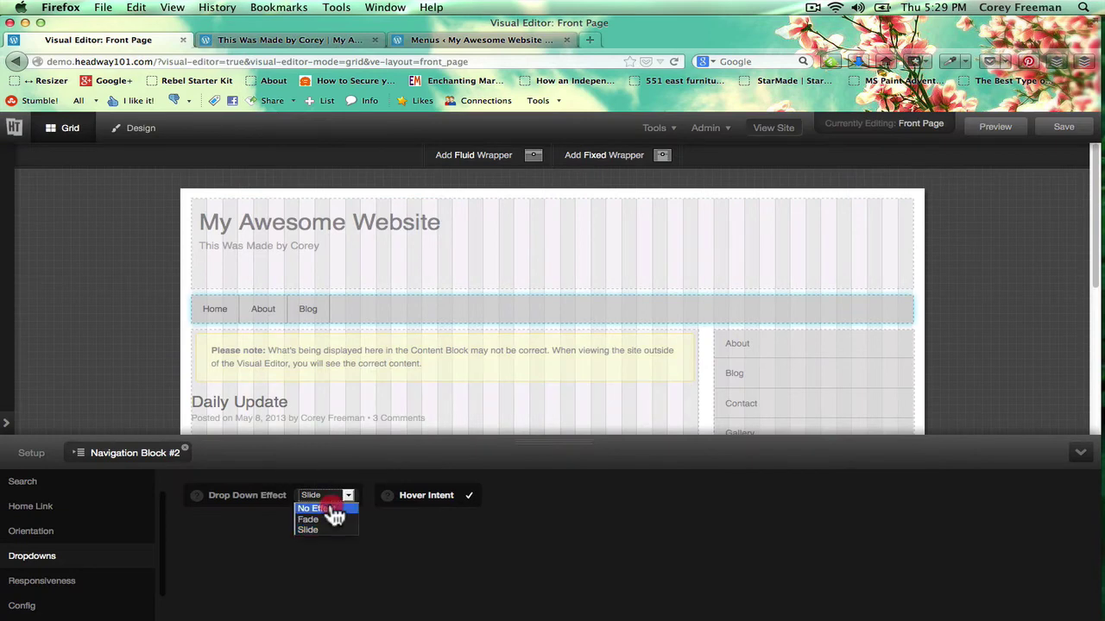
{"action": "left_click", "coordinate": [329, 506]}
{"action": "mouse_move", "coordinate": [388, 502]}
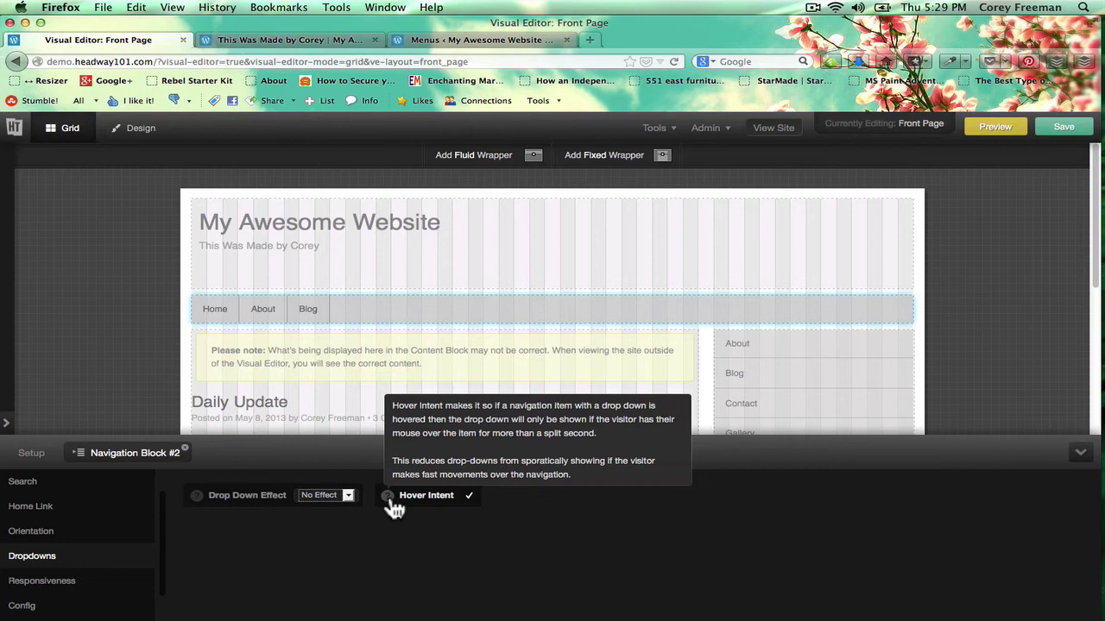
{"action": "left_click", "coordinate": [335, 511]}
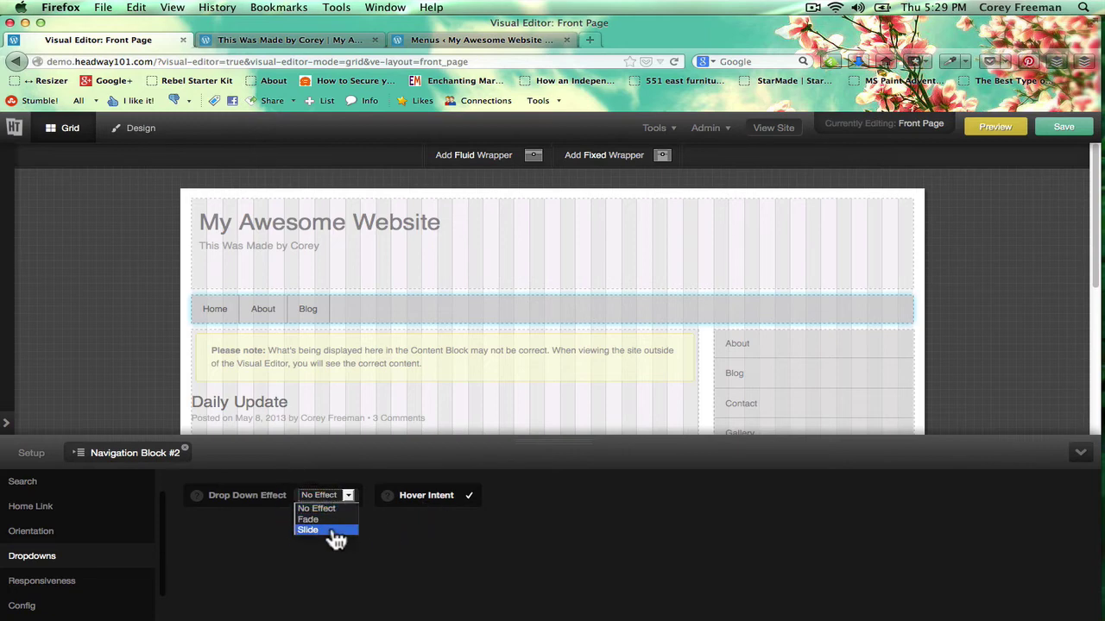
{"action": "key", "text": "Escape"}
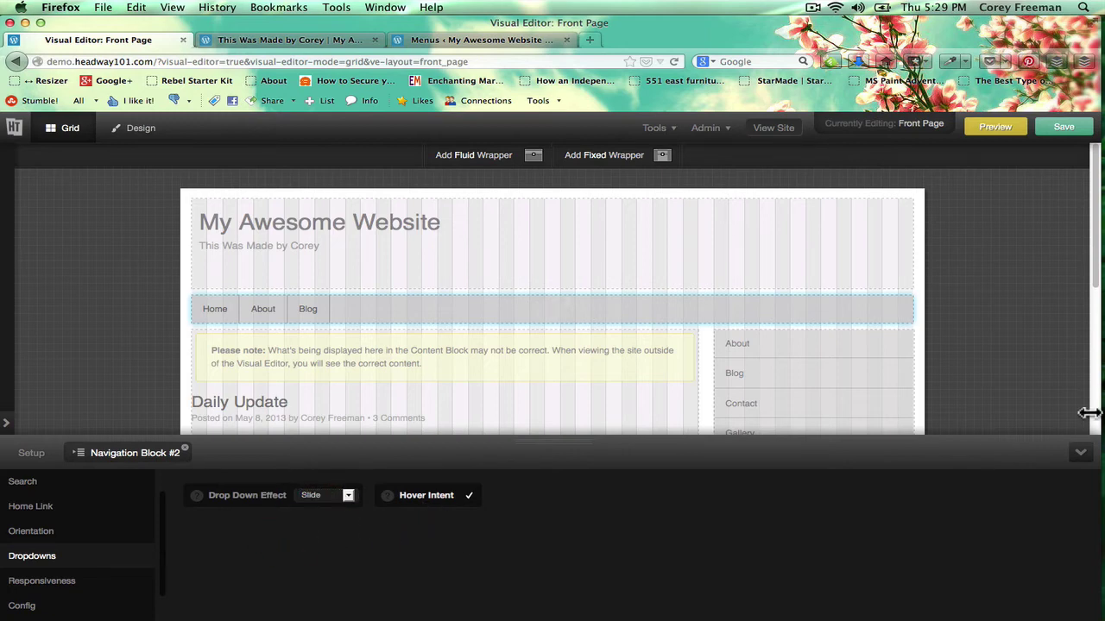
{"action": "left_click", "coordinate": [1080, 452]}
{"action": "left_click", "coordinate": [1065, 127]}
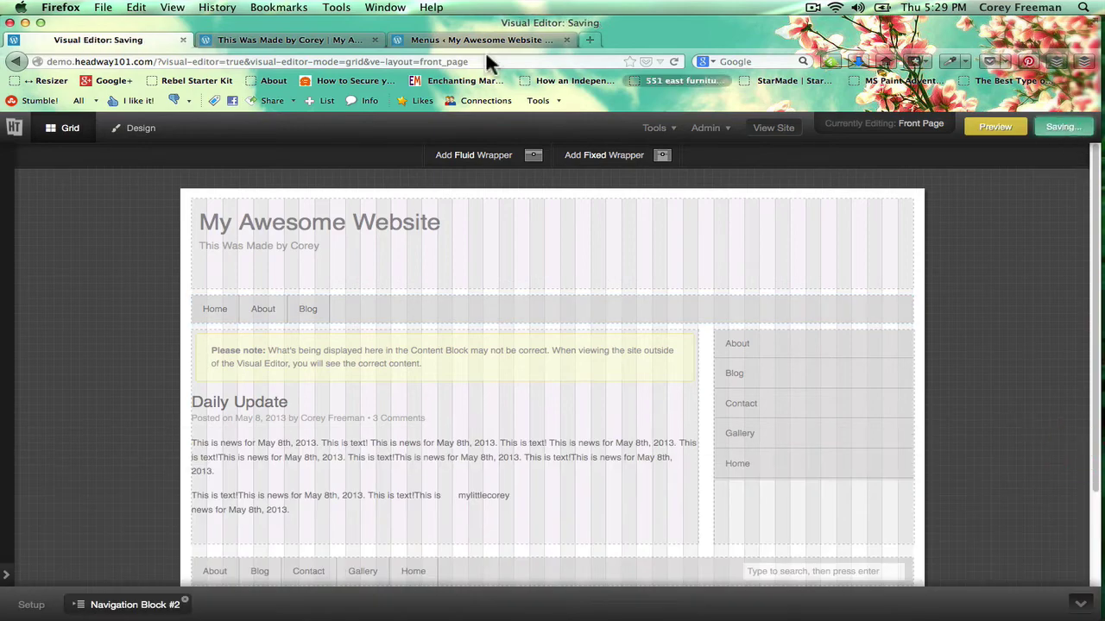
Narrow the live site's browser window to test the layout, then restore full size
{"action": "left_click", "coordinate": [285, 41]}
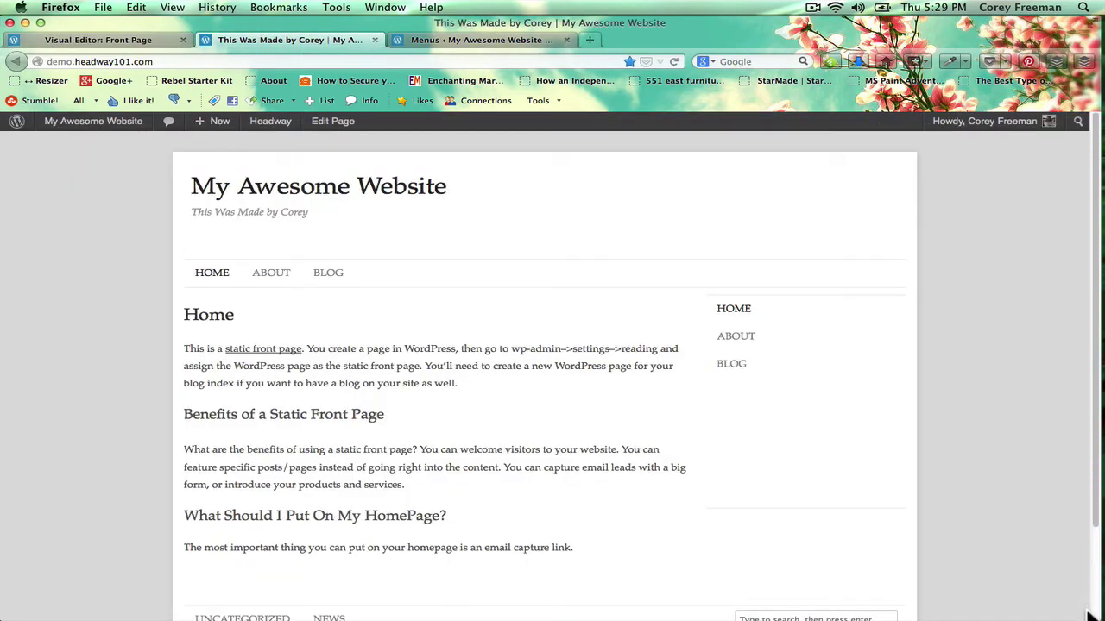
{"action": "left_click_drag", "start_coordinate": [861, 612], "coordinate": [185, 602]}
{"action": "key", "text": "super+alt+f"}
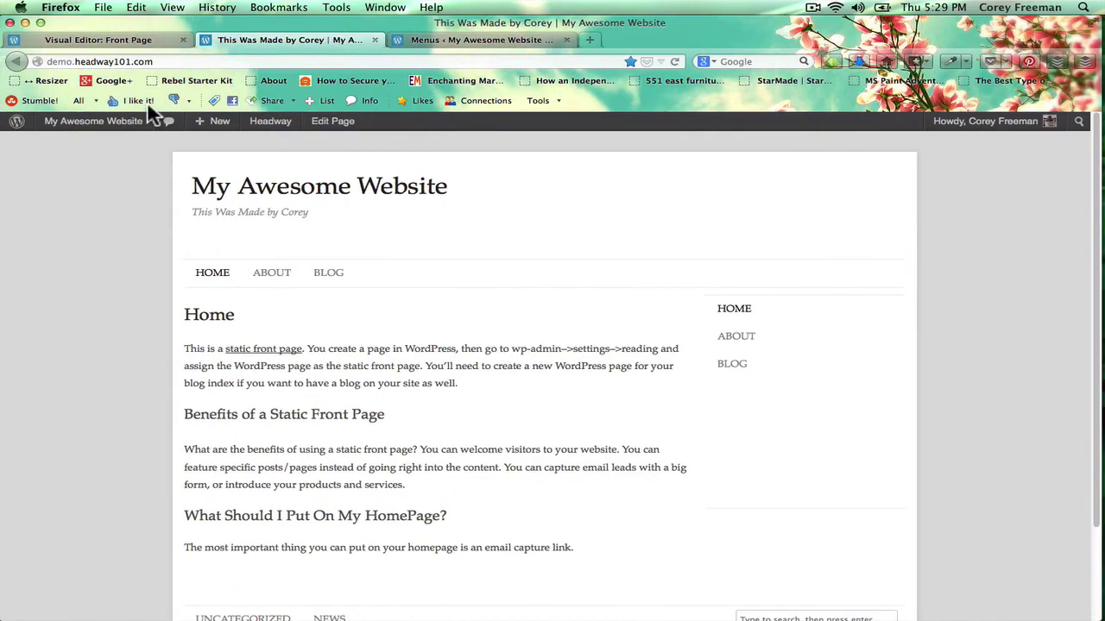
Confirm Enable Responsive Grid under Setup, save the layout, and return to the live site
{"action": "left_click", "coordinate": [126, 39]}
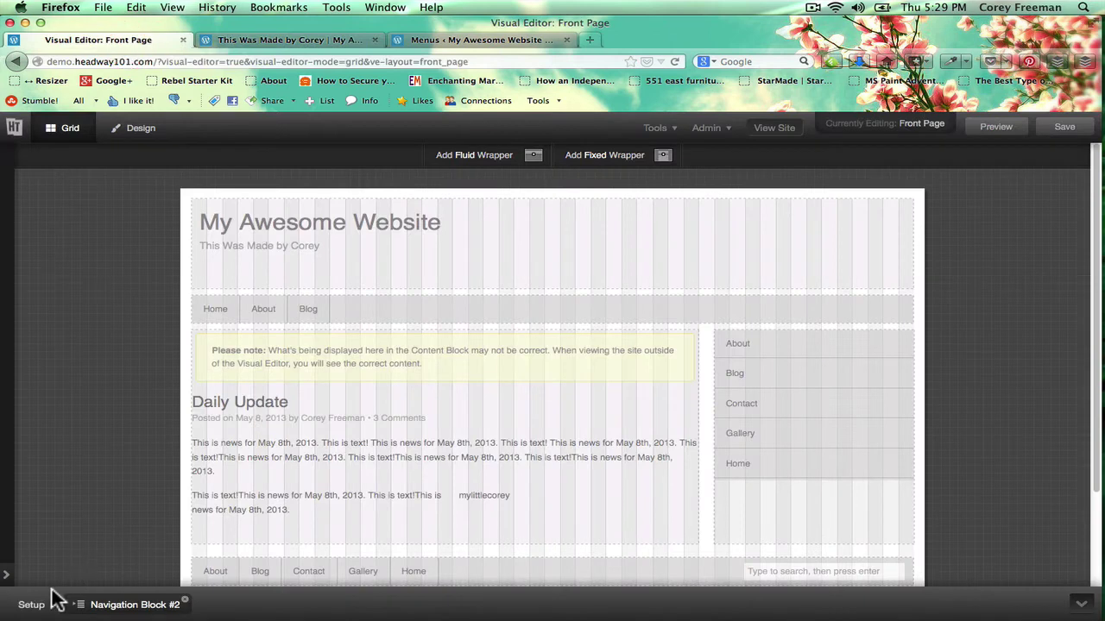
{"action": "left_click", "coordinate": [43, 604]}
{"action": "left_click", "coordinate": [43, 507]}
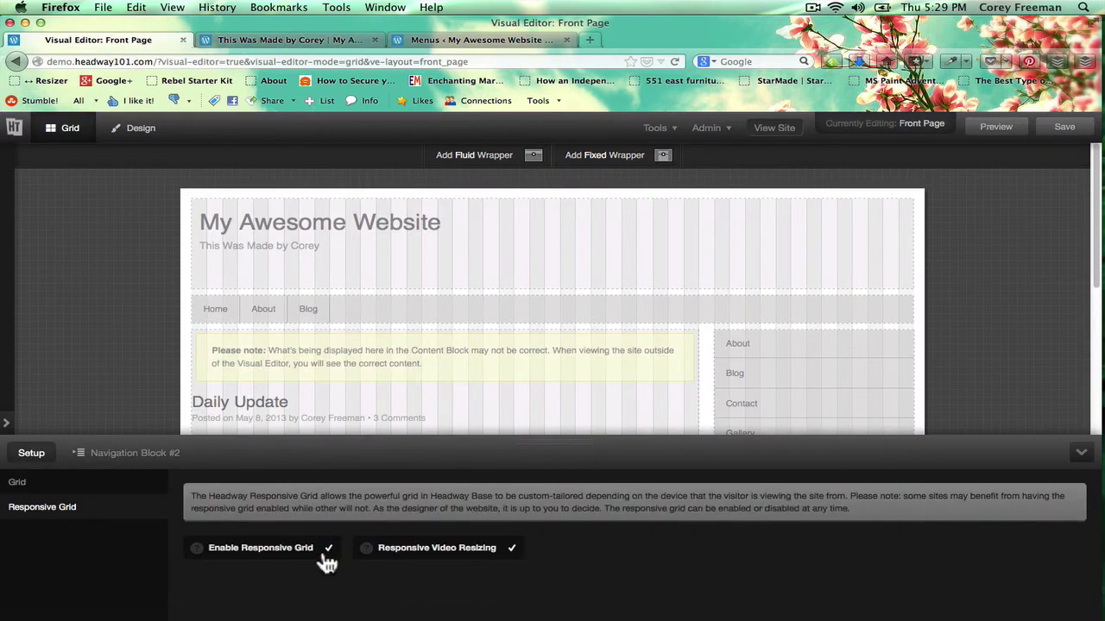
{"action": "left_click", "coordinate": [1063, 131]}
{"action": "left_click", "coordinate": [254, 41]}
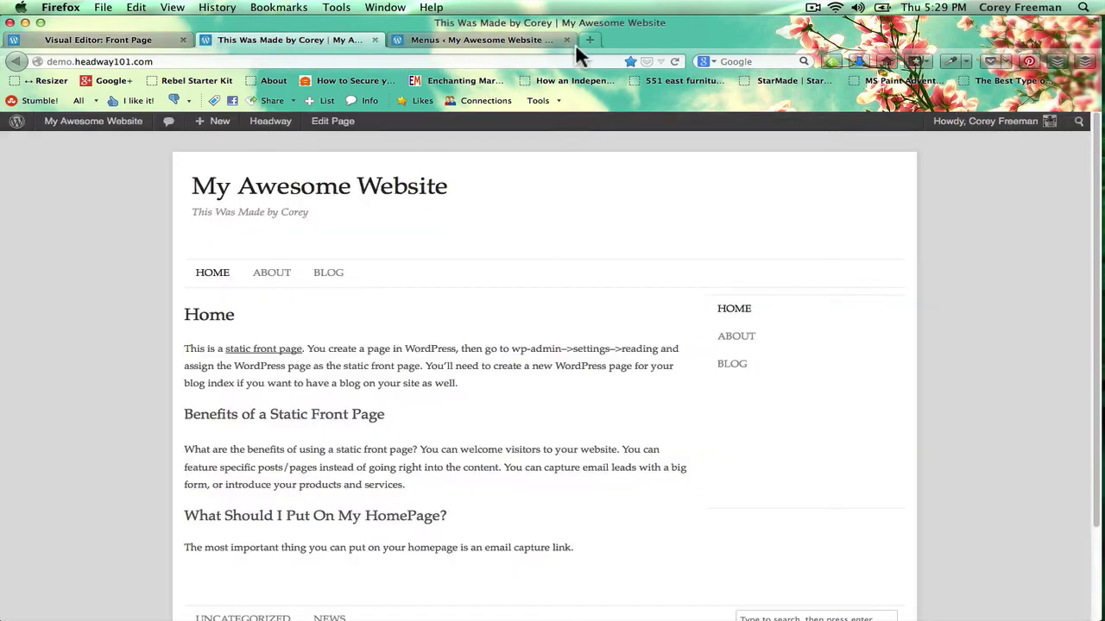
{"action": "left_click", "coordinate": [675, 61]}
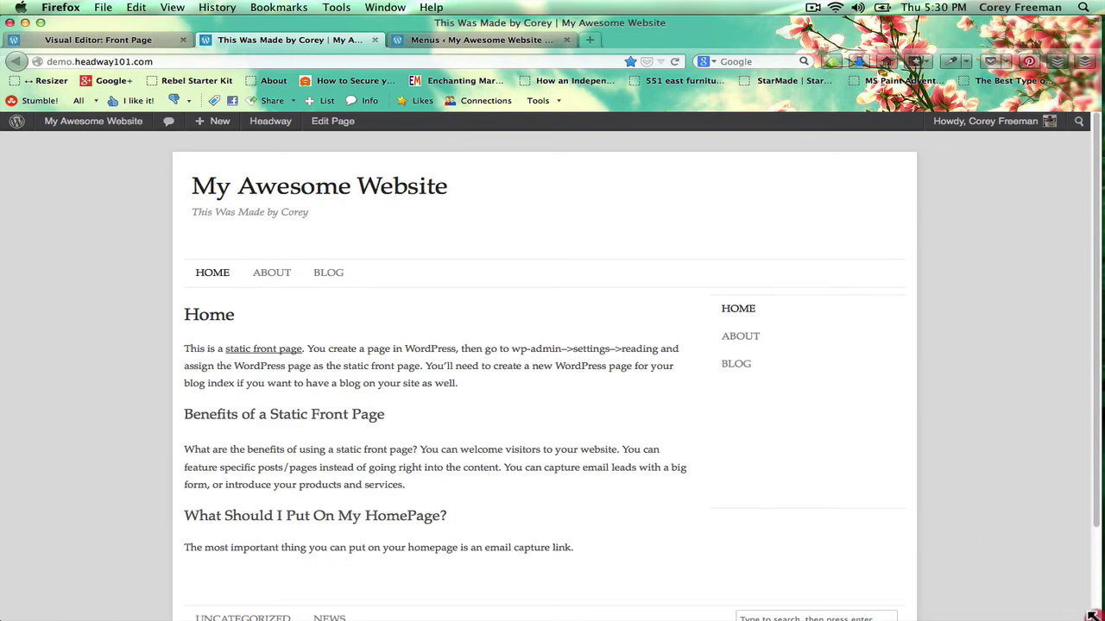
{"action": "left_click_drag", "start_coordinate": [1092, 615], "coordinate": [281, 581]}
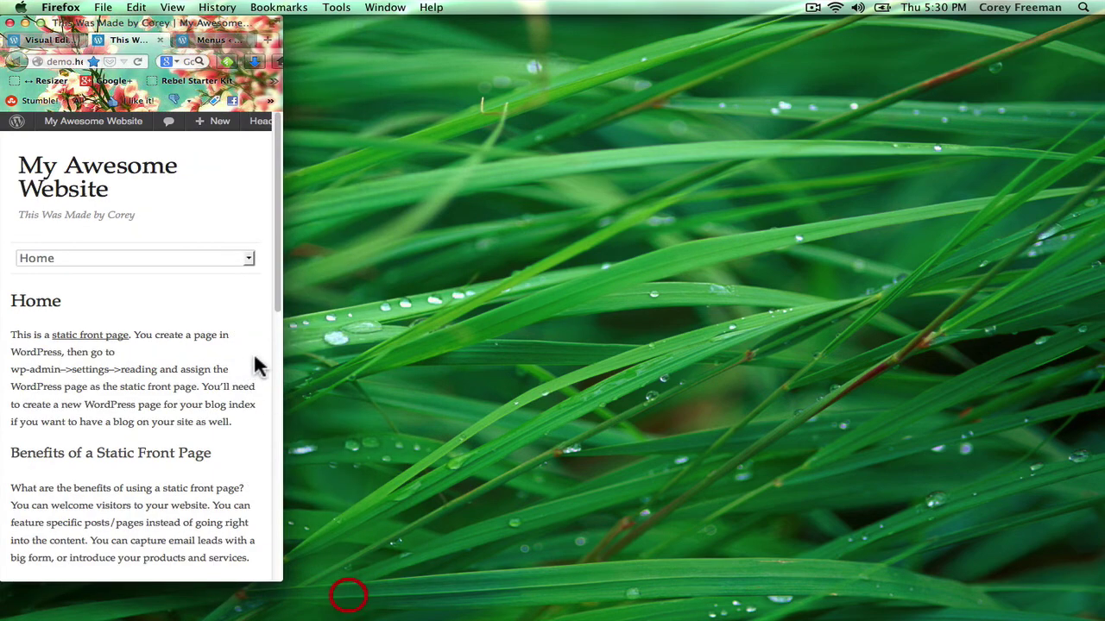
{"action": "left_click", "coordinate": [235, 258]}
{"action": "left_click", "coordinate": [184, 238]}
{"action": "scroll", "coordinate": [213, 339], "scroll_direction": "down", "scroll_amount": 1}
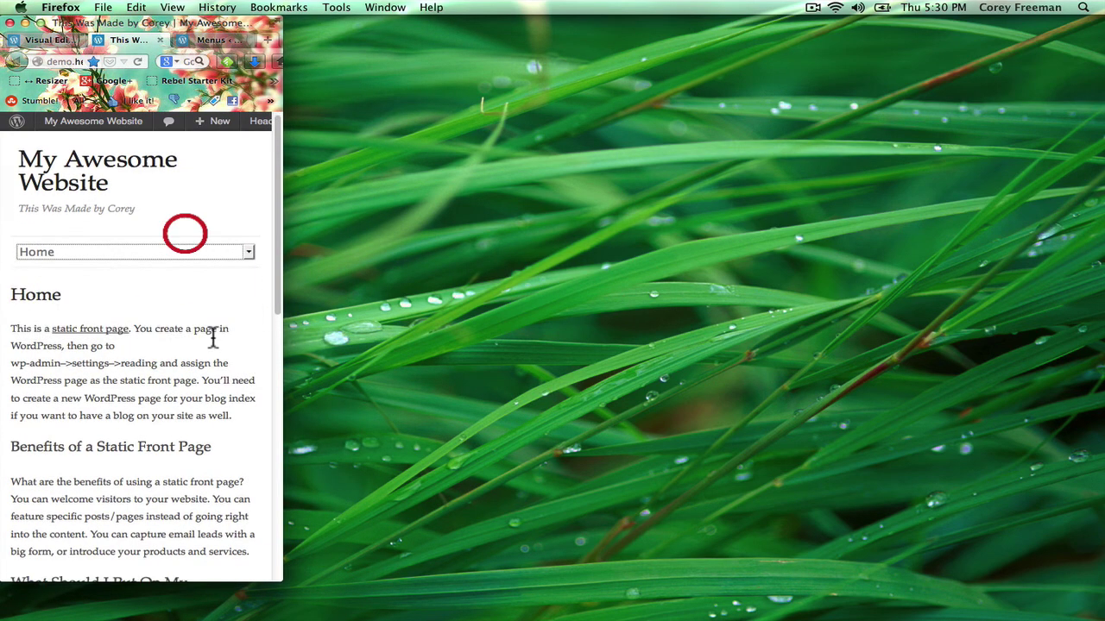
{"action": "scroll", "coordinate": [213, 344], "scroll_direction": "down", "scroll_amount": 10}
{"action": "left_click", "coordinate": [195, 224]}
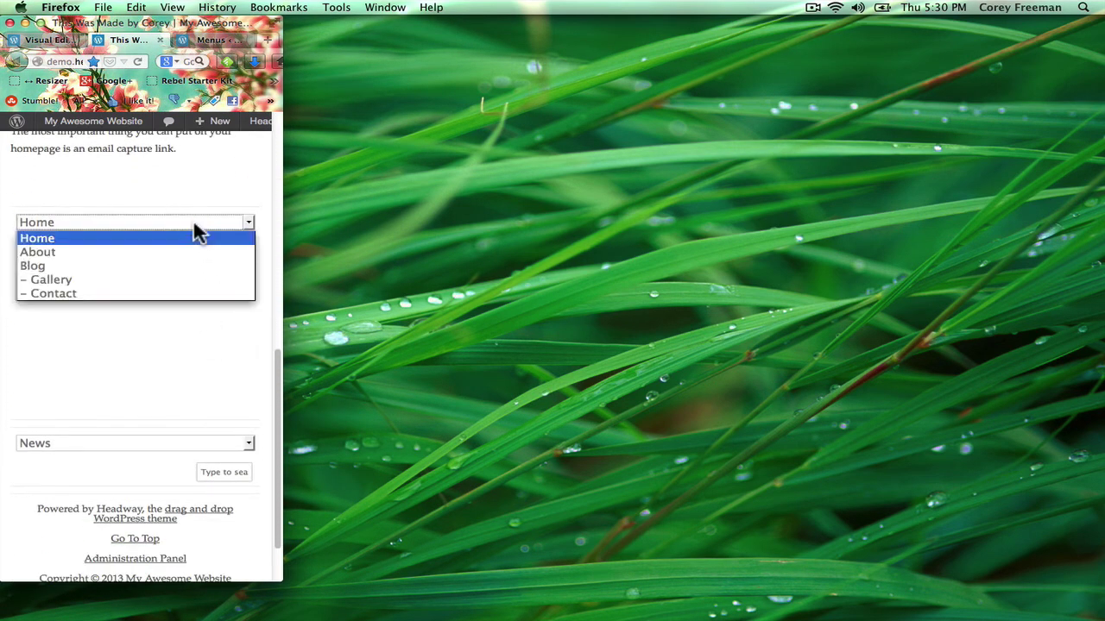
{"action": "left_click", "coordinate": [196, 235]}
{"action": "scroll", "coordinate": [239, 423], "scroll_direction": "down", "scroll_amount": 1}
{"action": "left_click", "coordinate": [242, 433]}
{"action": "left_click", "coordinate": [242, 430]}
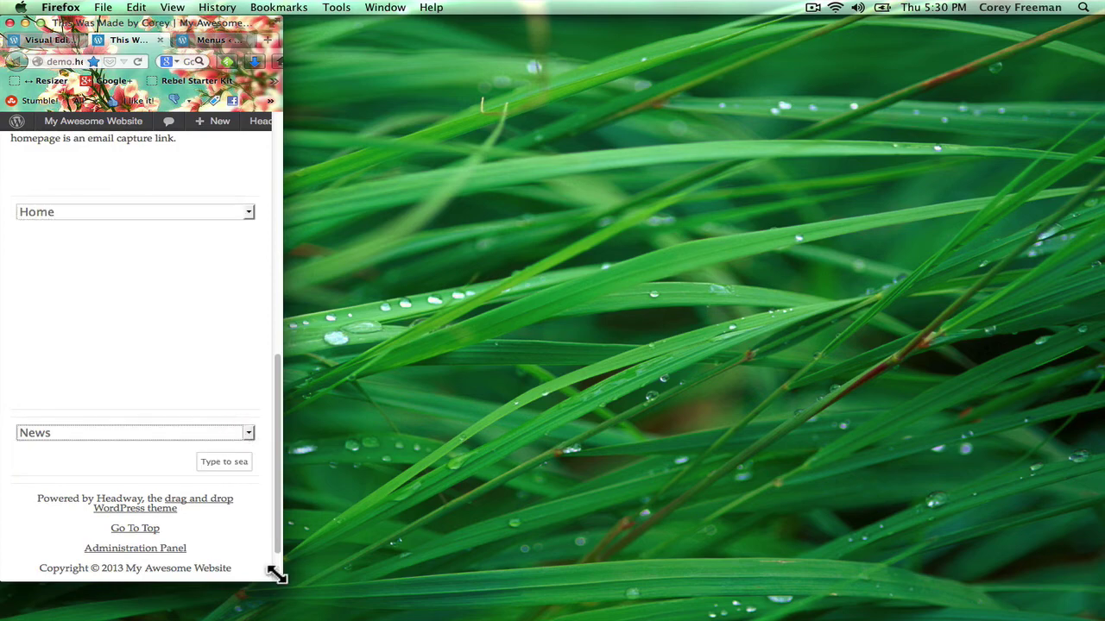
{"action": "left_click_drag", "start_coordinate": [275, 575], "coordinate": [1103, 618]}
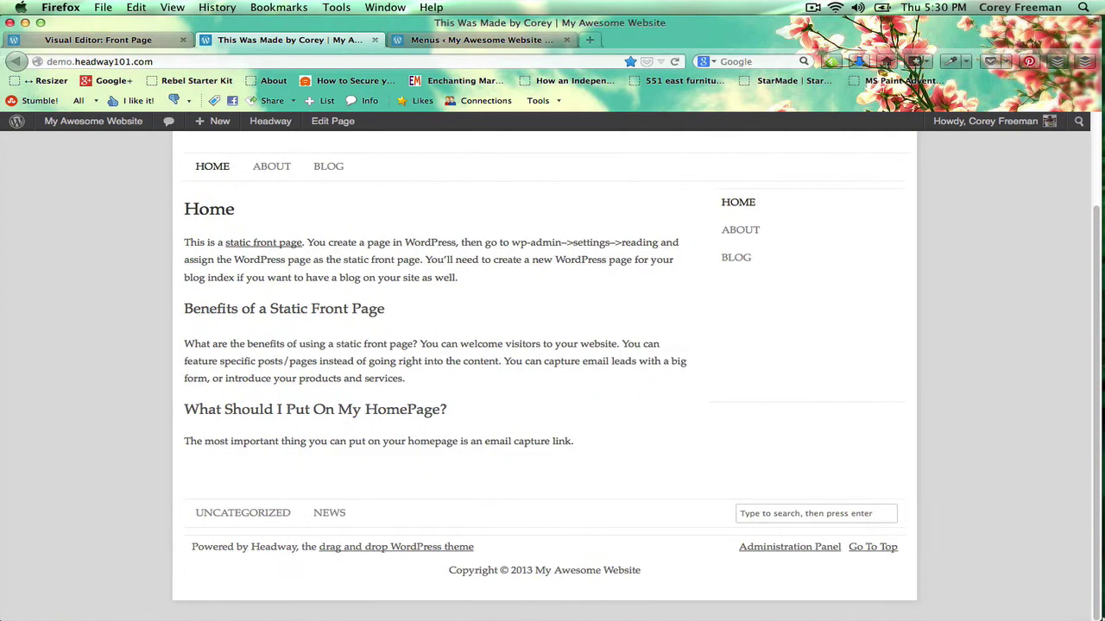
{"action": "scroll", "coordinate": [591, 288], "scroll_direction": "up", "scroll_amount": 3}
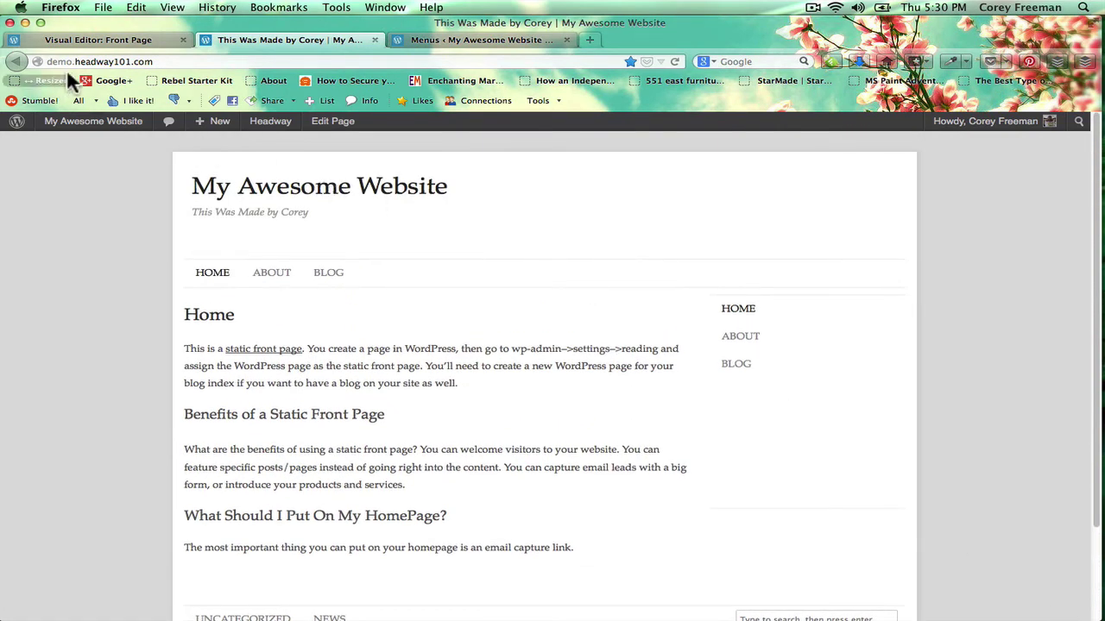
Uncheck Responsive Select in Navigation Block #2's Responsiveness options and save the layout
{"action": "left_click", "coordinate": [95, 43]}
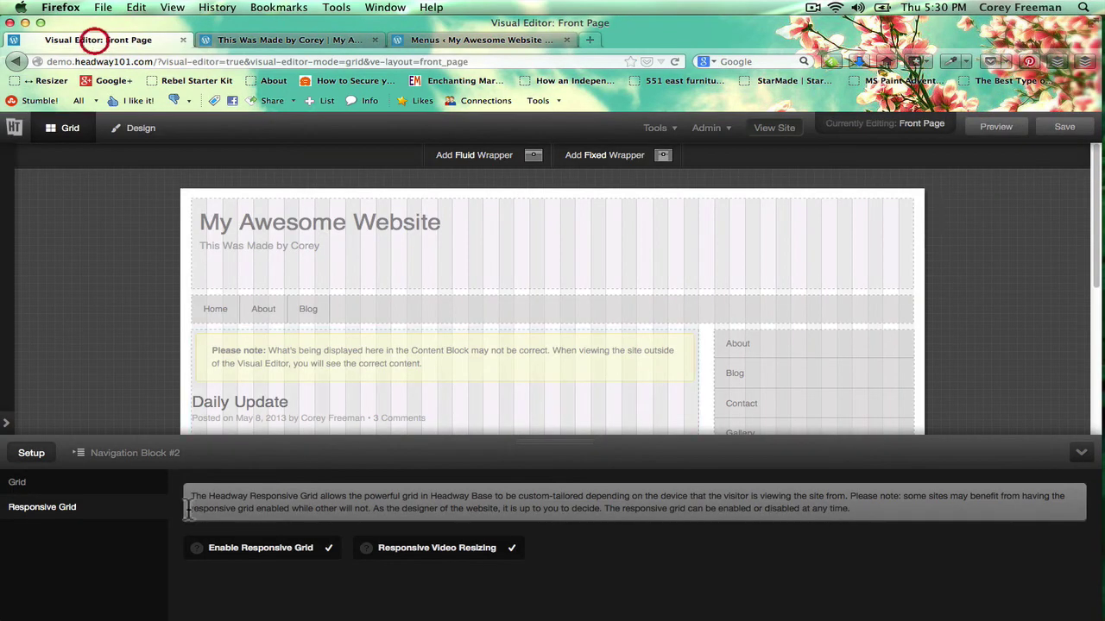
{"action": "left_click", "coordinate": [144, 458]}
{"action": "left_click", "coordinate": [91, 585]}
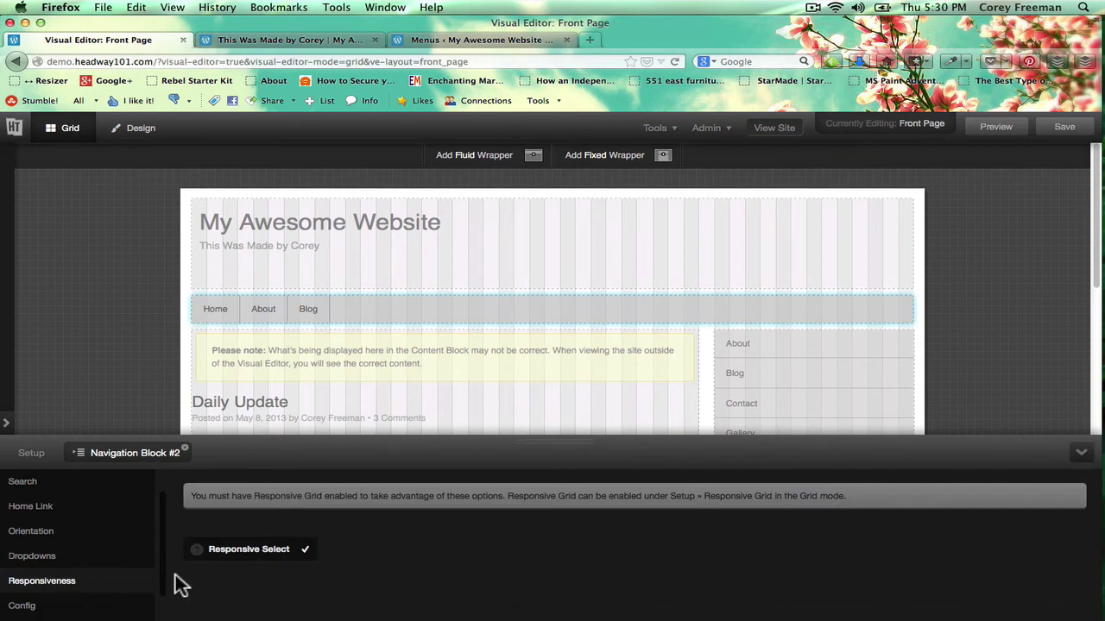
{"action": "left_click", "coordinate": [207, 552]}
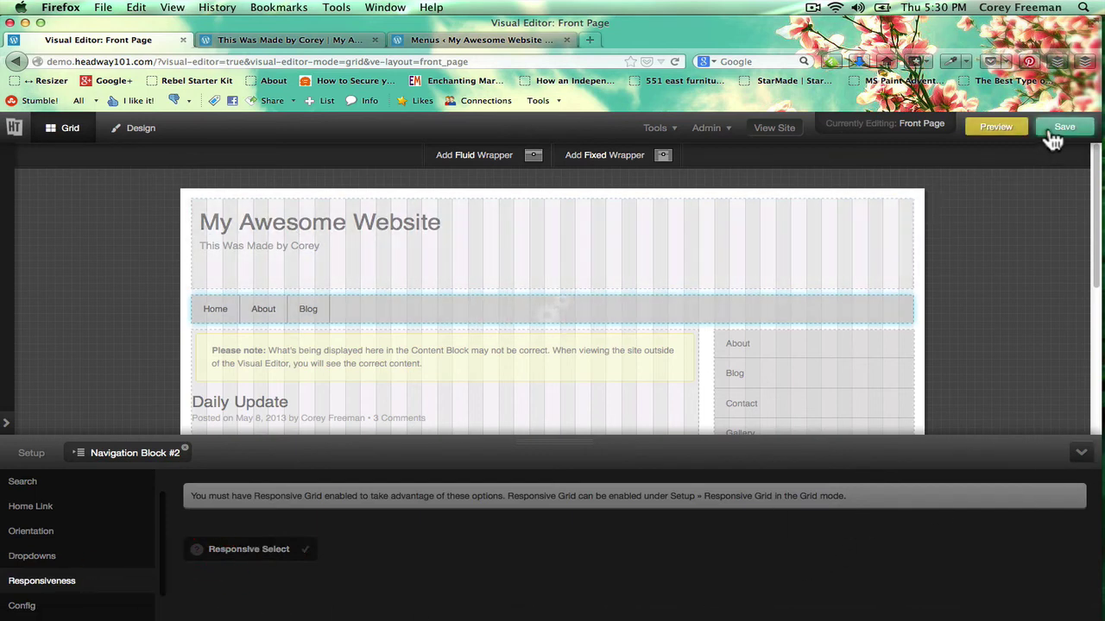
{"action": "left_click", "coordinate": [1061, 128]}
{"action": "left_click", "coordinate": [328, 38]}
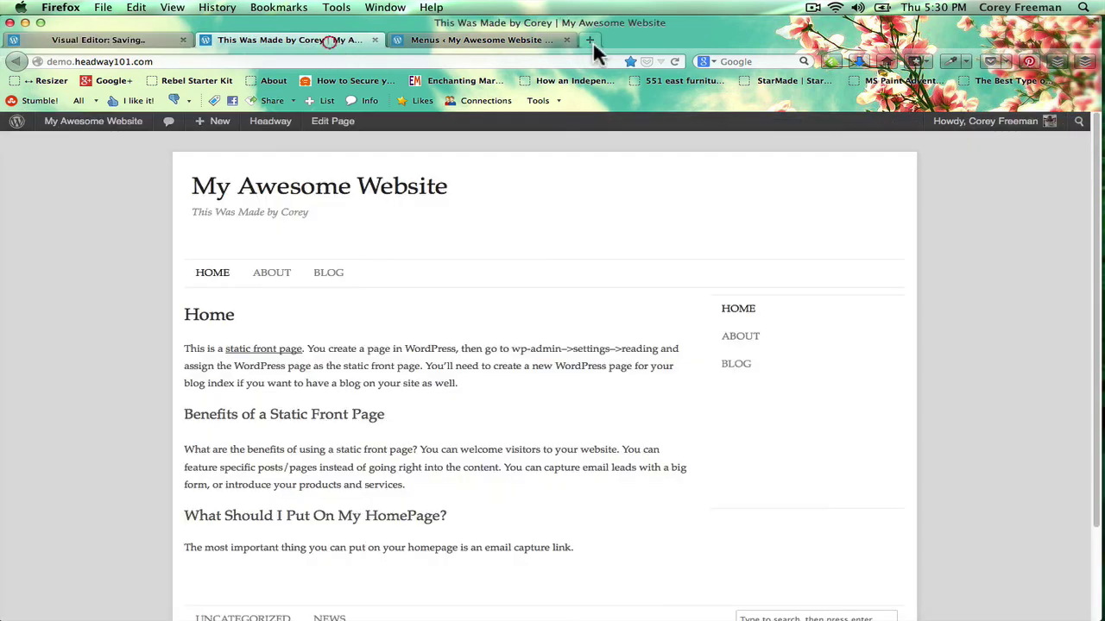
{"action": "left_click", "coordinate": [675, 61]}
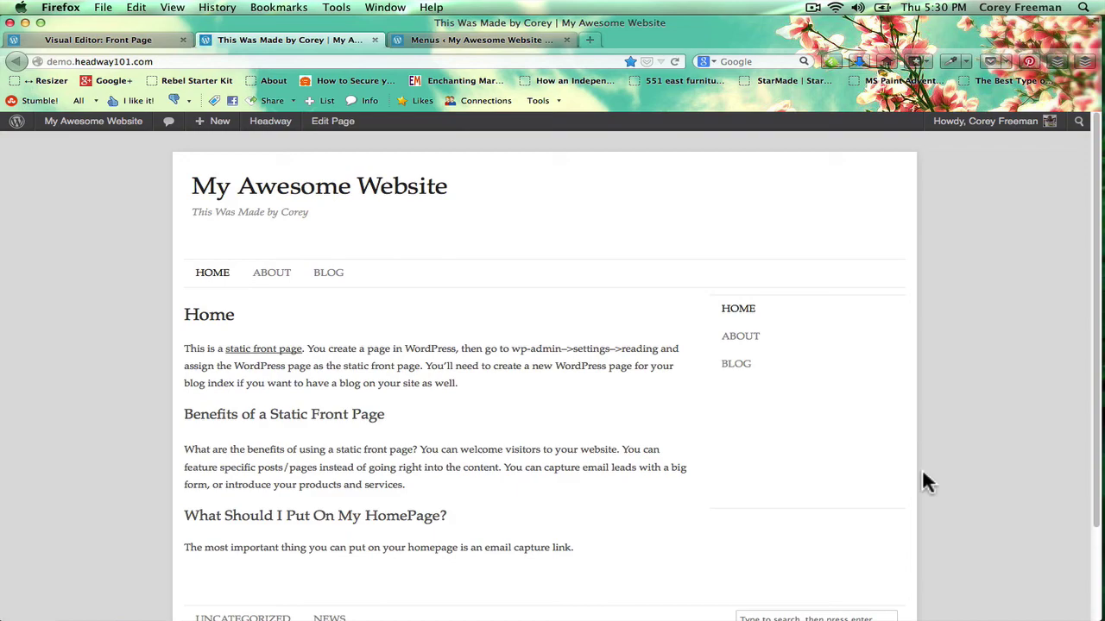
{"action": "left_click_drag", "start_coordinate": [954, 613], "coordinate": [200, 563]}
{"action": "scroll", "coordinate": [197, 555], "scroll_direction": "down", "scroll_amount": 10}
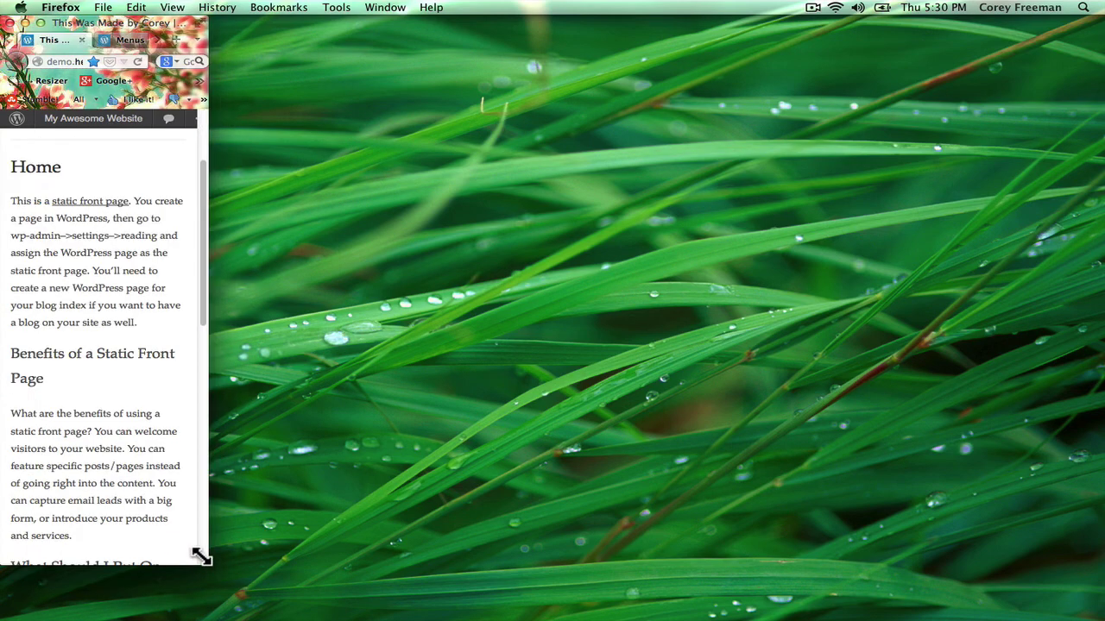
{"action": "scroll", "coordinate": [185, 486], "scroll_direction": "up", "scroll_amount": 10}
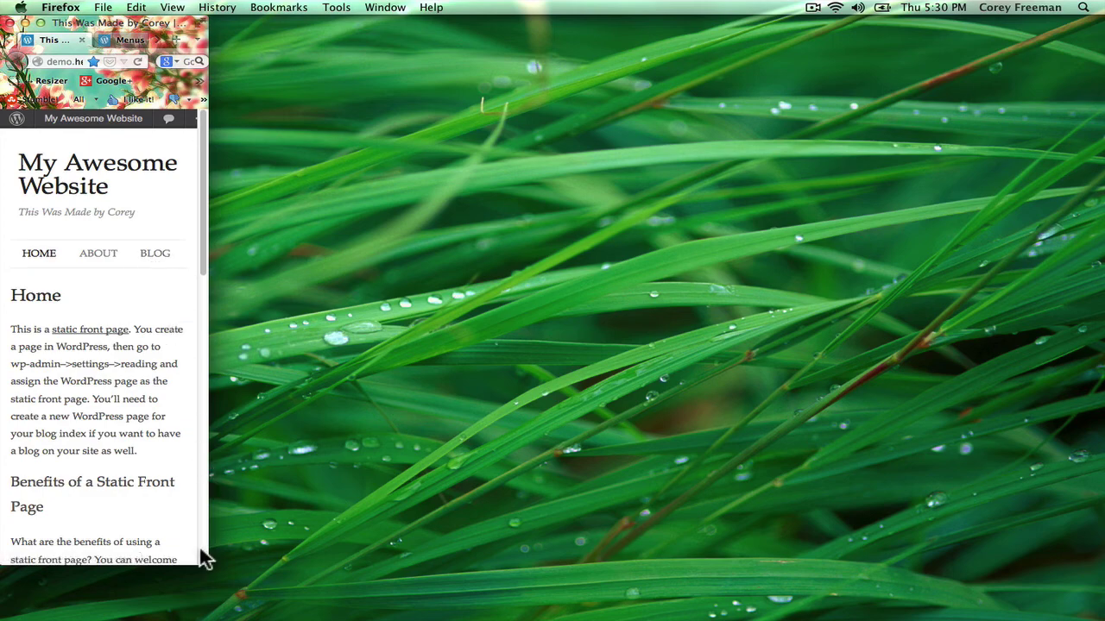
{"action": "left_click_drag", "start_coordinate": [202, 563], "coordinate": [1098, 614]}
{"action": "scroll", "coordinate": [902, 488], "scroll_direction": "down", "scroll_amount": 3}
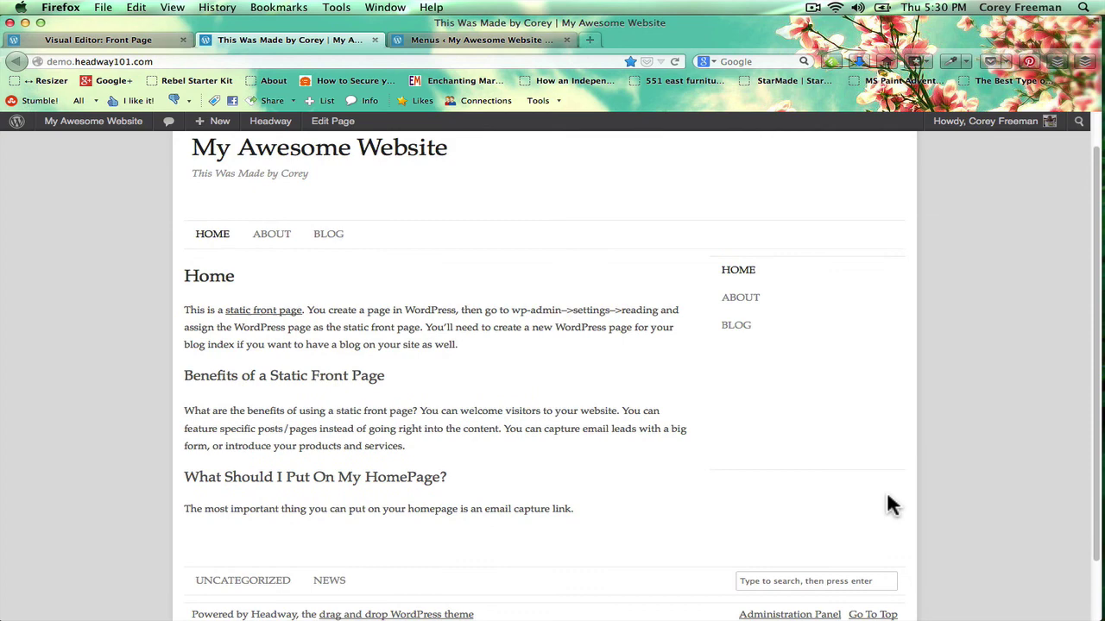
{"action": "scroll", "coordinate": [889, 506], "scroll_direction": "up", "scroll_amount": 3}
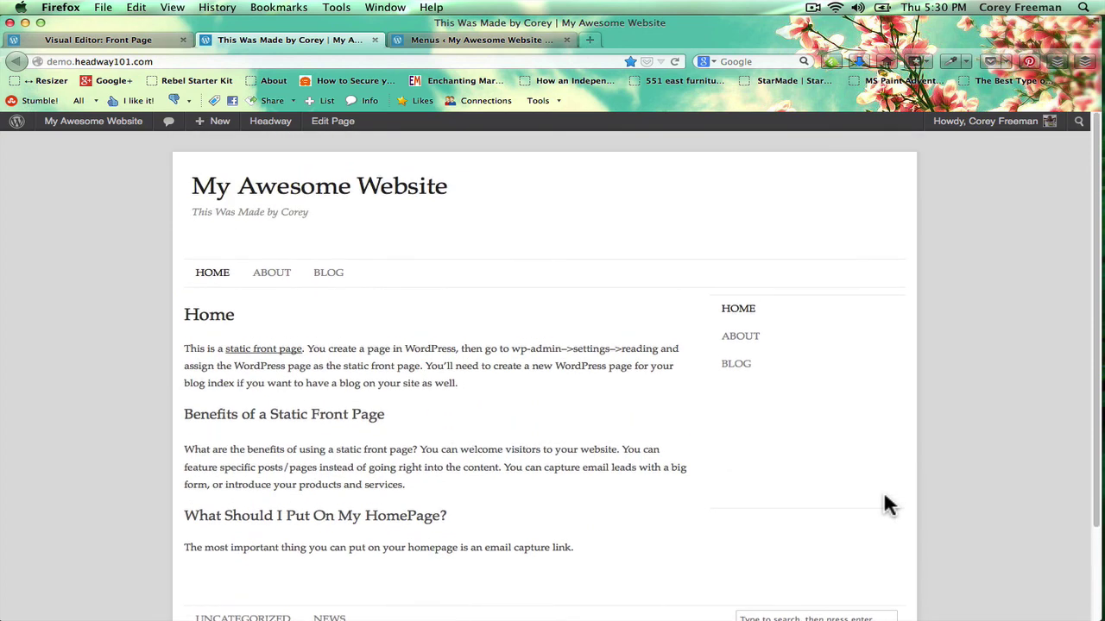